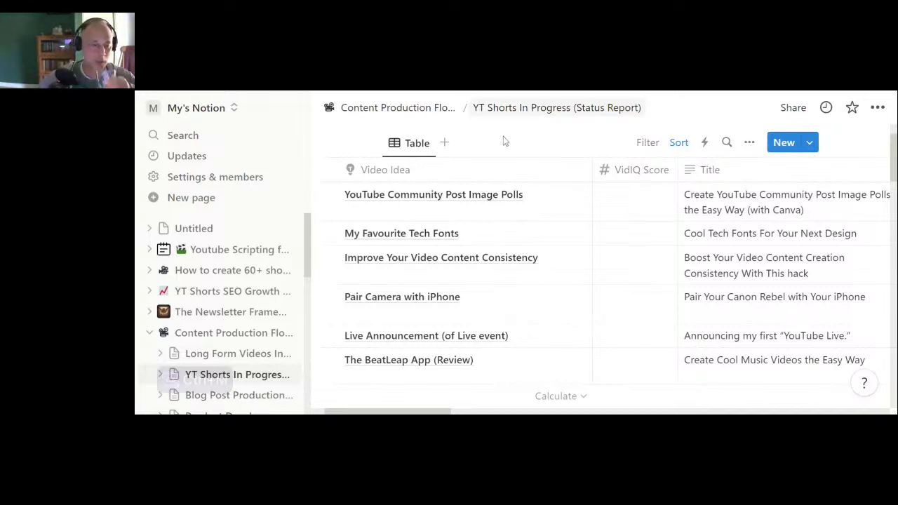
# Review the Video Idea, VidIQ Score, Title, Hook and Video Category columns of the YT Shorts In Progress table.
pyautogui.moveTo(544, 203)
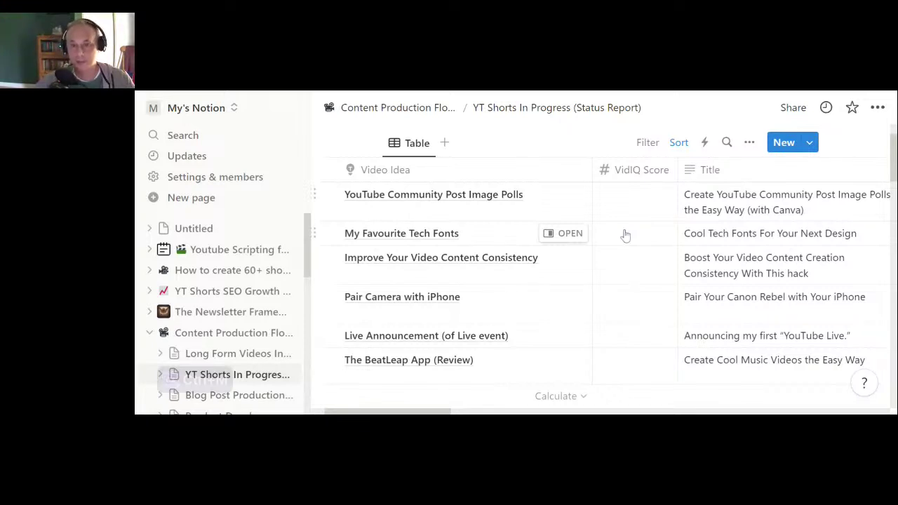
pyautogui.hscroll(5, 627, 211)
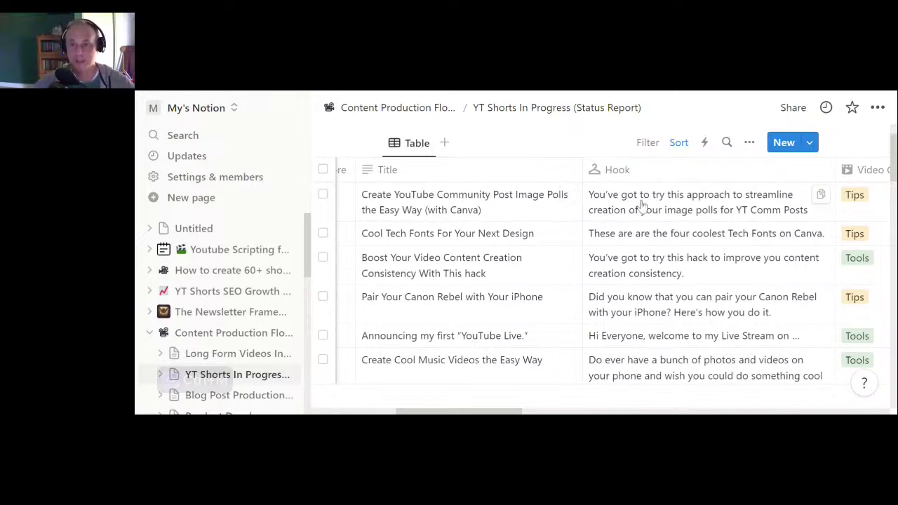
pyautogui.click(817, 207)
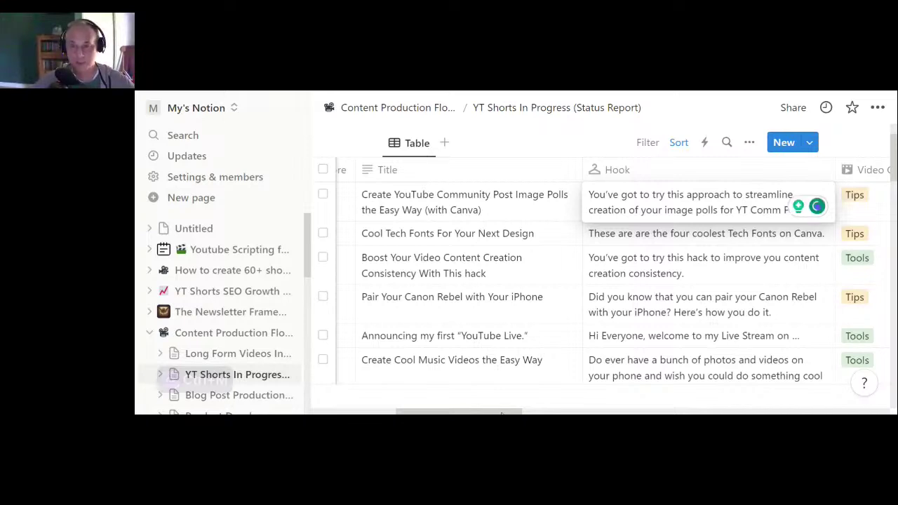
pyautogui.press('Escape')
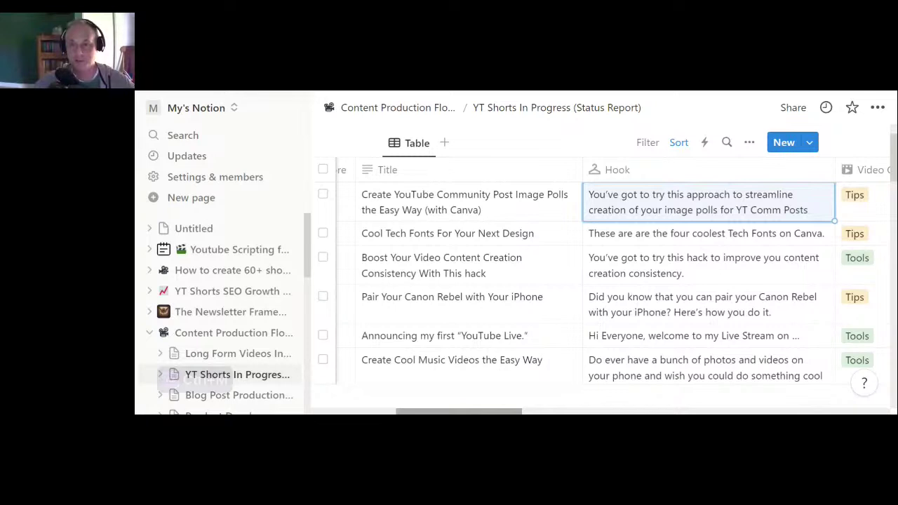
pyautogui.hscroll(-1, 432, 203)
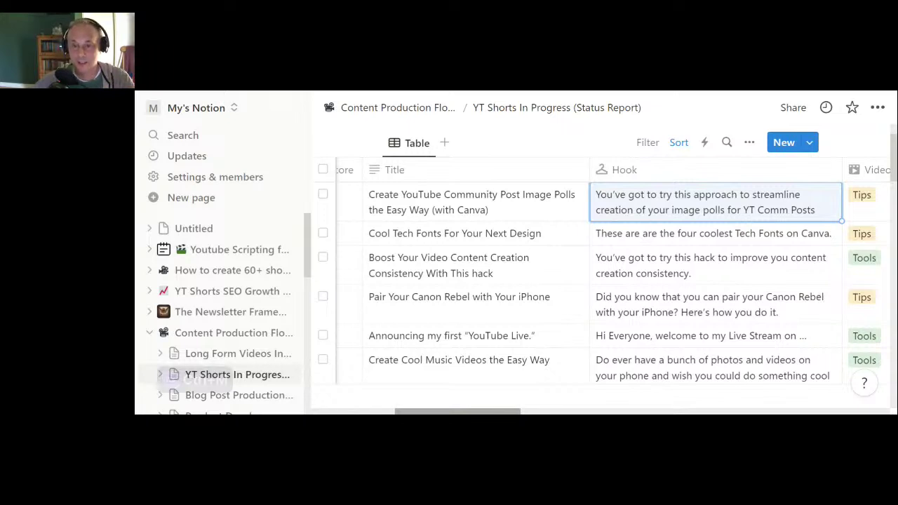
pyautogui.hscroll(1, 604, 280)
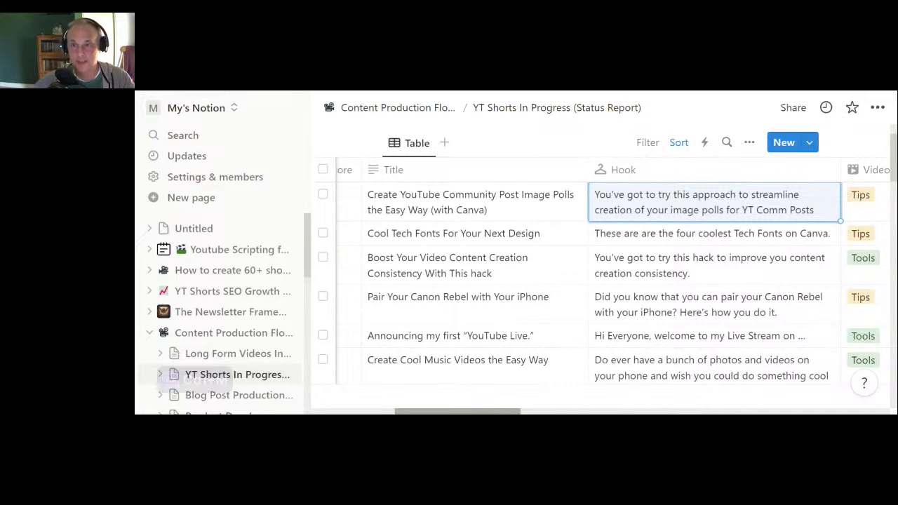
pyautogui.hscroll(-5, 624, 207)
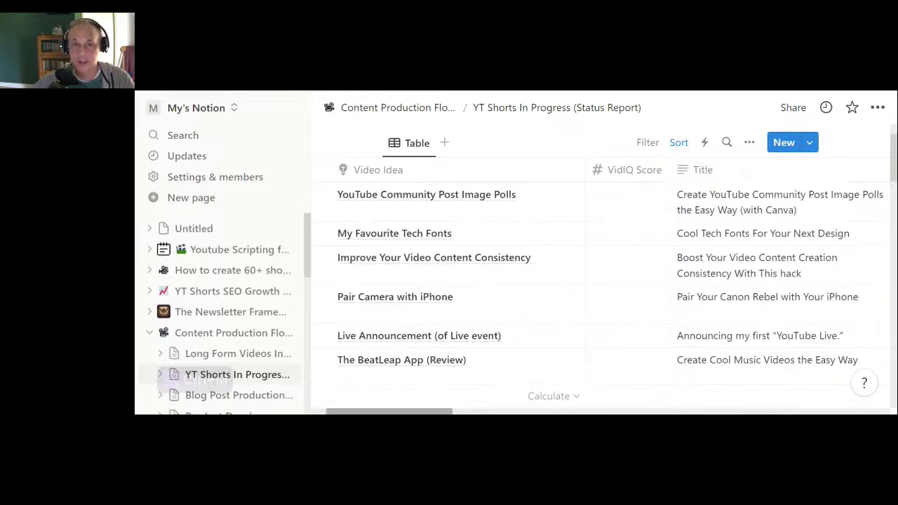
pyautogui.hscroll(5, 446, 204)
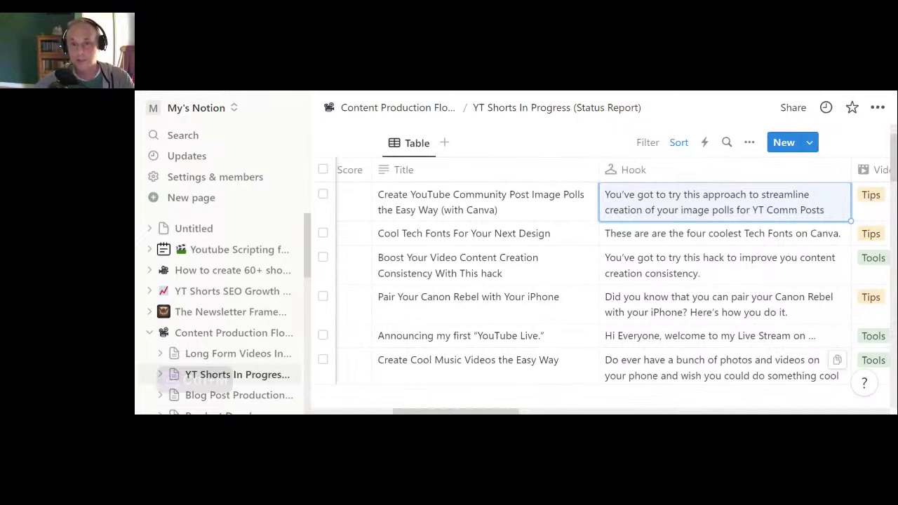
pyautogui.hscroll(2, 596, 280)
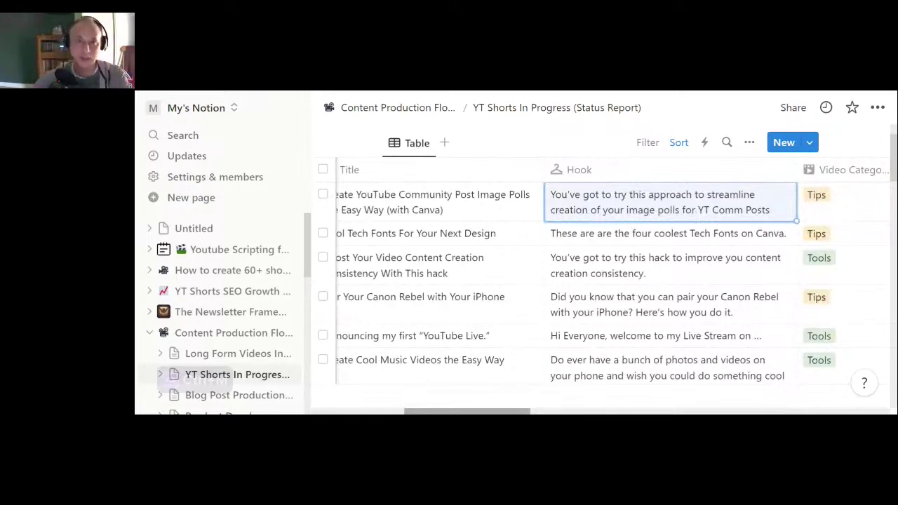
pyautogui.hscroll(-10, 603, 280)
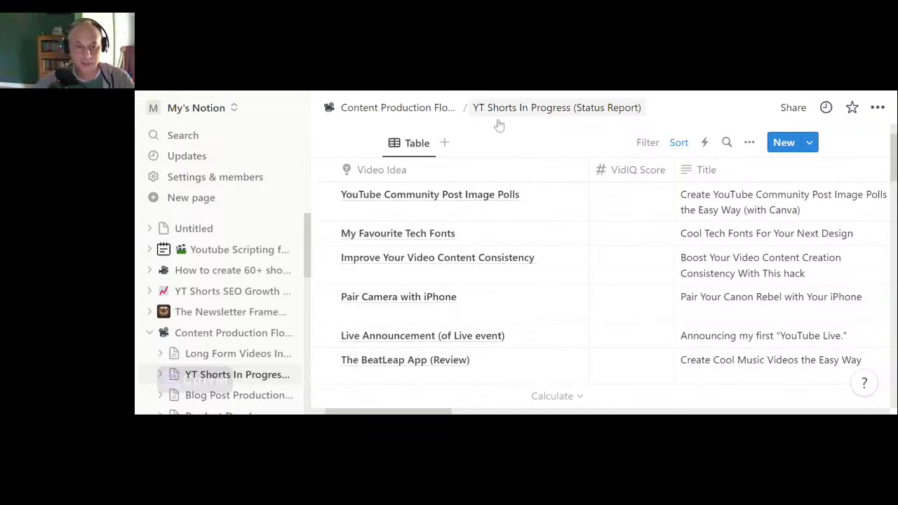
# Open the Long Form Videos In Progress report and examine the options of its Video category property.
pyautogui.click(214, 354)
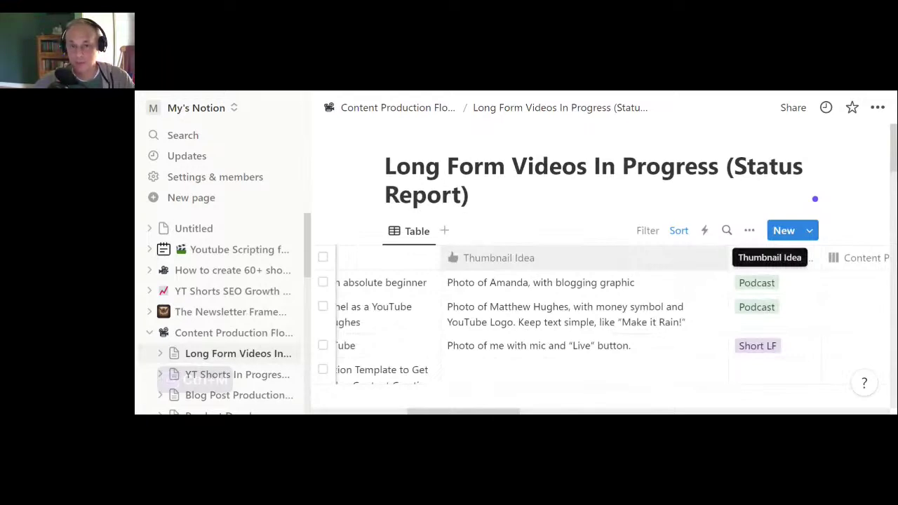
pyautogui.moveTo(770, 258); pyautogui.dragTo(417, 263)
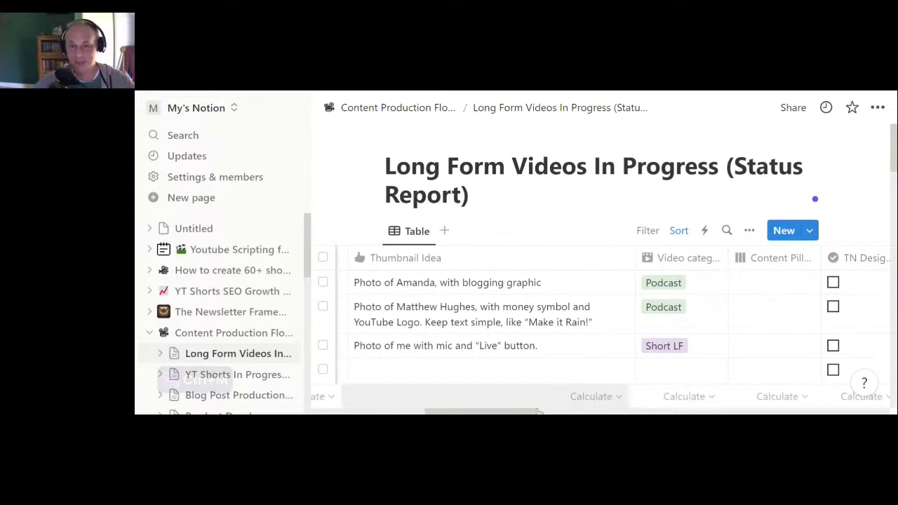
pyautogui.hscroll(3, 538, 365)
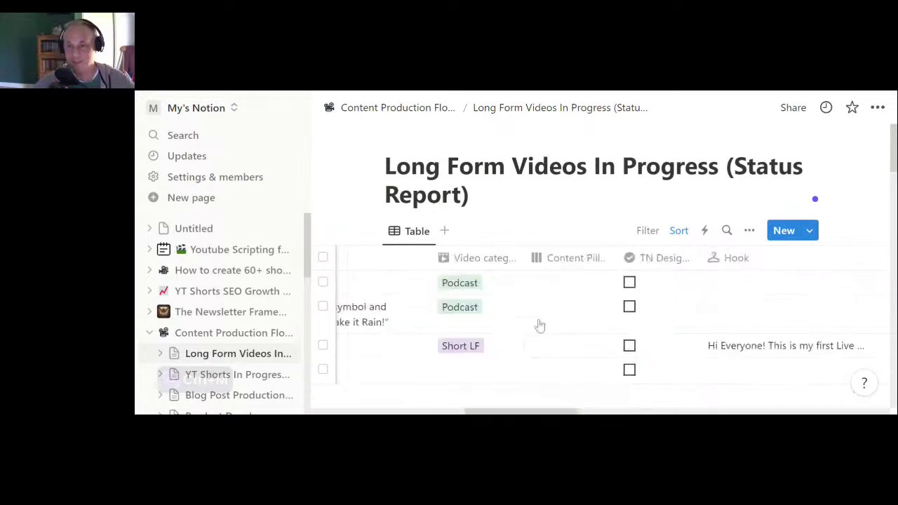
pyautogui.click(545, 271)
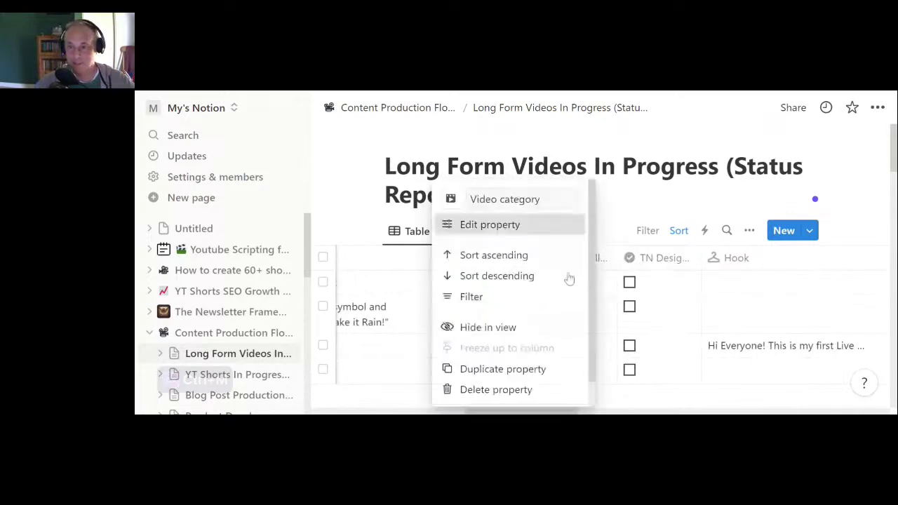
pyautogui.press('Return')
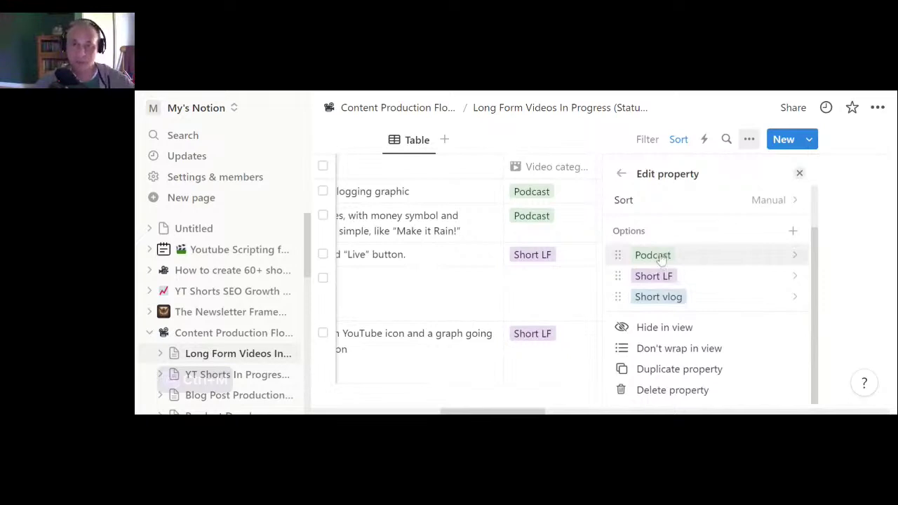
pyautogui.press('Escape')
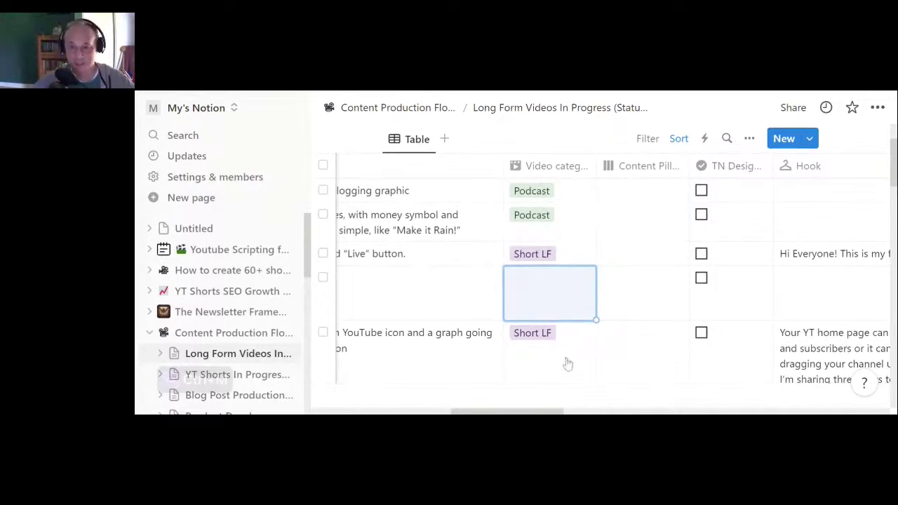
# Examine the options of the Content Pillar property in the Long Form Videos table.
pyautogui.scroll(-1, 653, 174)
pyautogui.scroll(1, 647, 186)
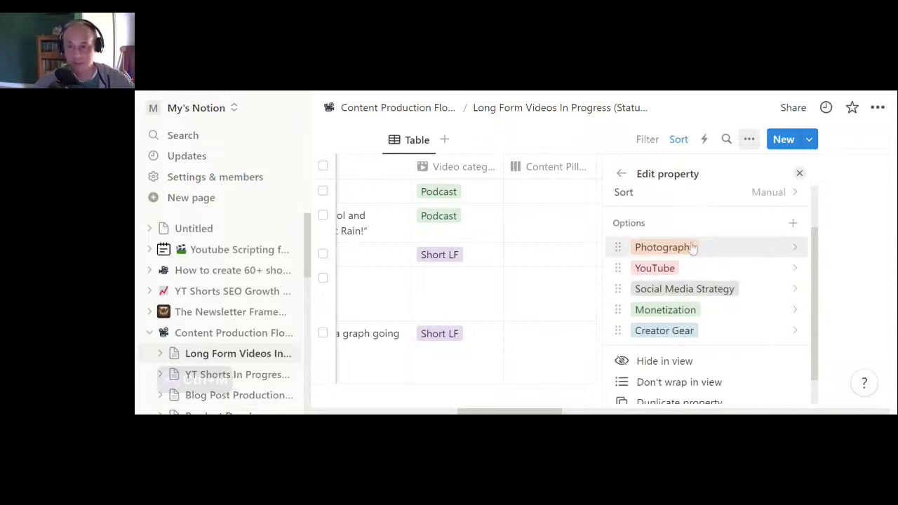
pyautogui.click(540, 233)
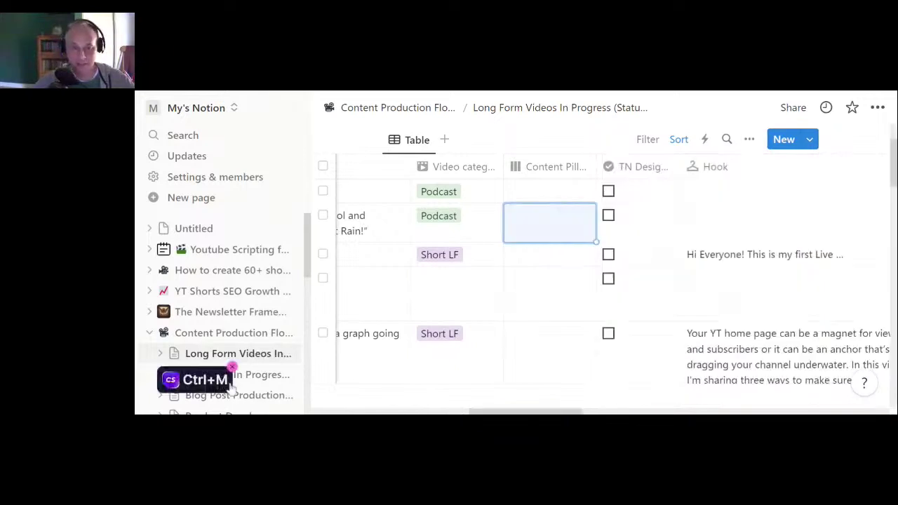
# Open the YT Shorts In Progress report and examine the options of its Content Pillar property.
pyautogui.click(235, 376)
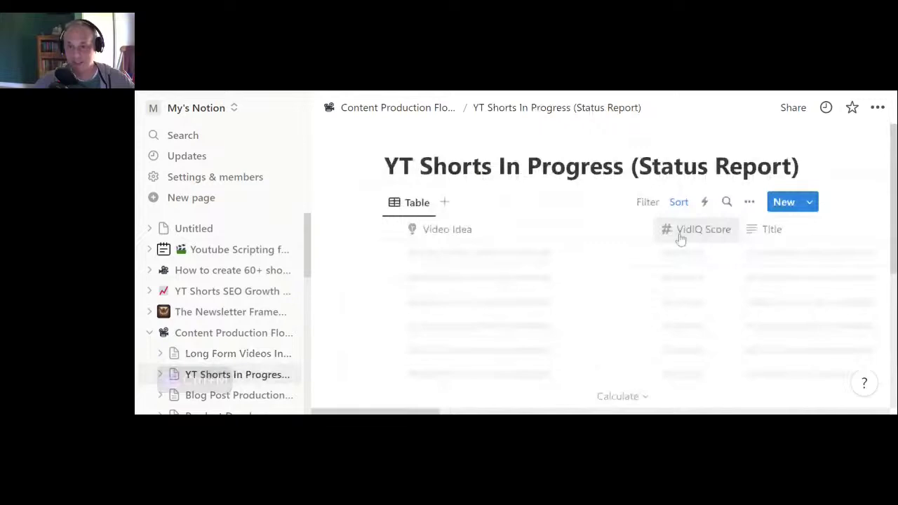
pyautogui.click(536, 229)
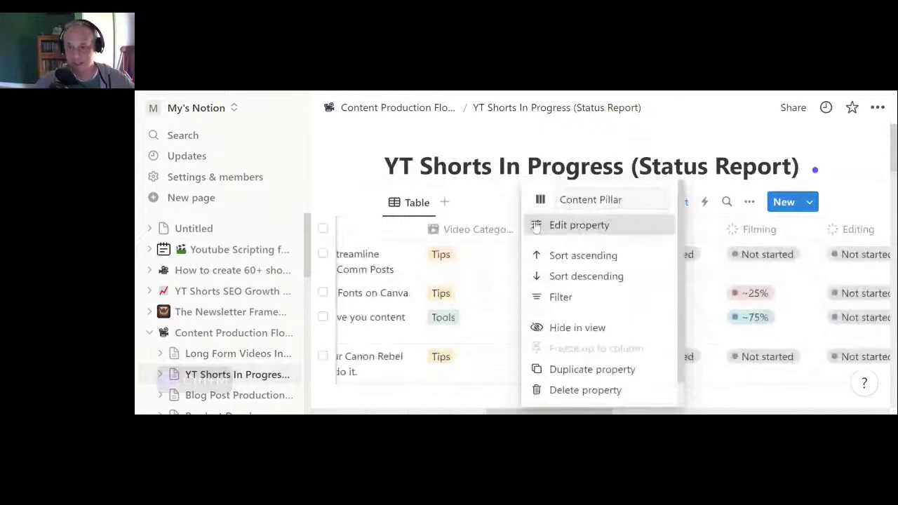
pyautogui.click(535, 225)
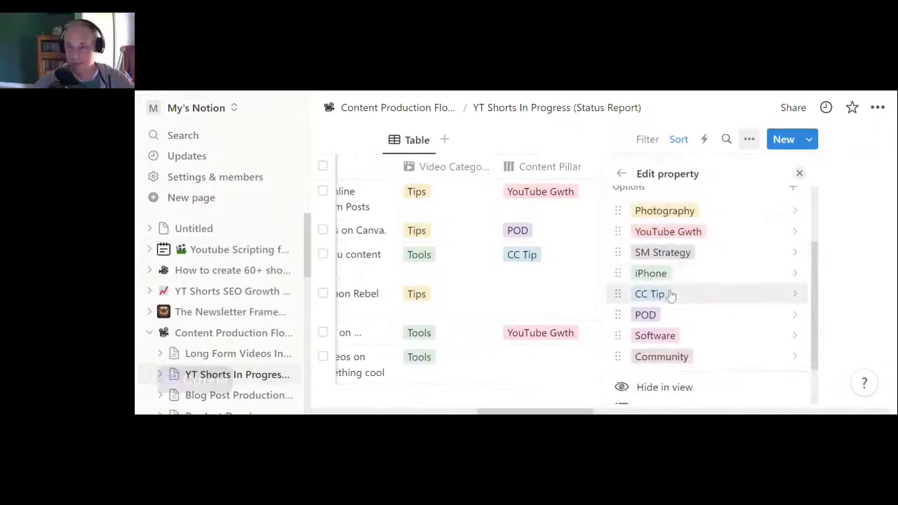
pyautogui.scroll(3, 729, 319)
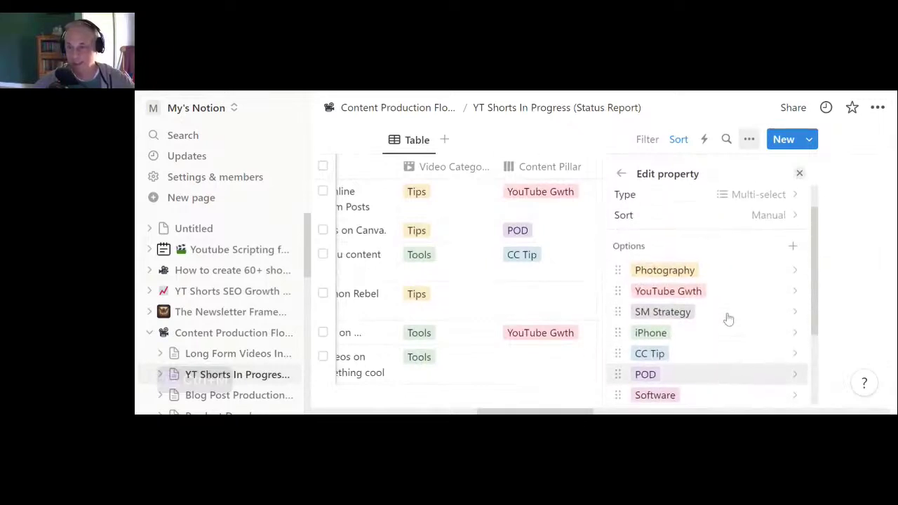
pyautogui.scroll(-2, 693, 299)
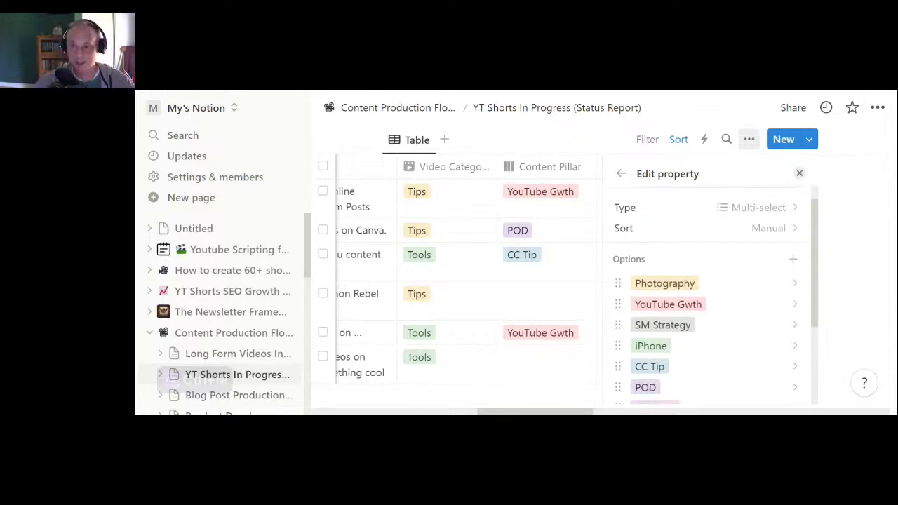
pyautogui.scroll(-2, 693, 299)
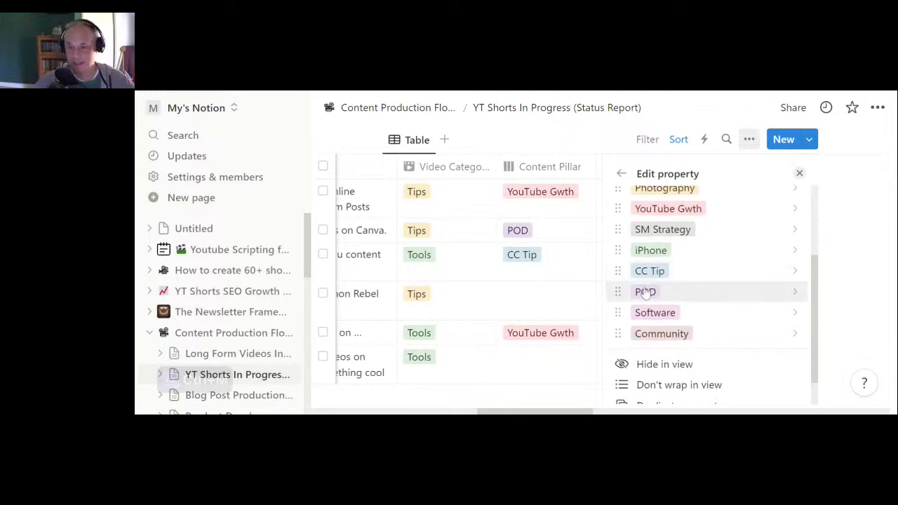
pyautogui.click(586, 231)
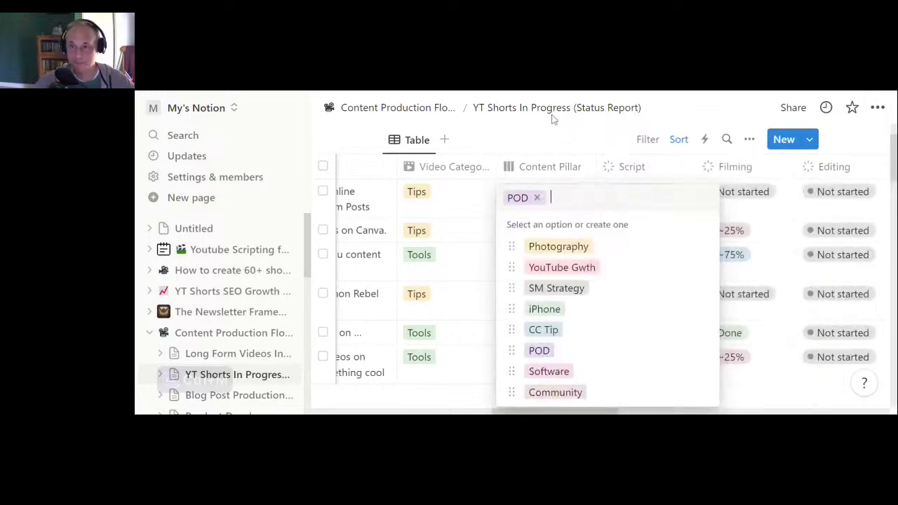
pyautogui.press('Escape')
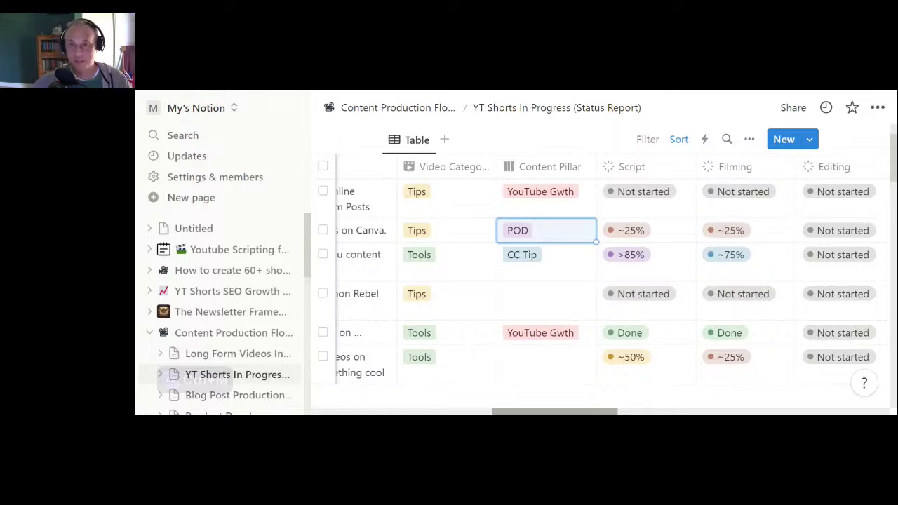
# Look through the titles, hooks and video categories of the entries in the YT Shorts table.
pyautogui.hscroll(-6, 789, 200)
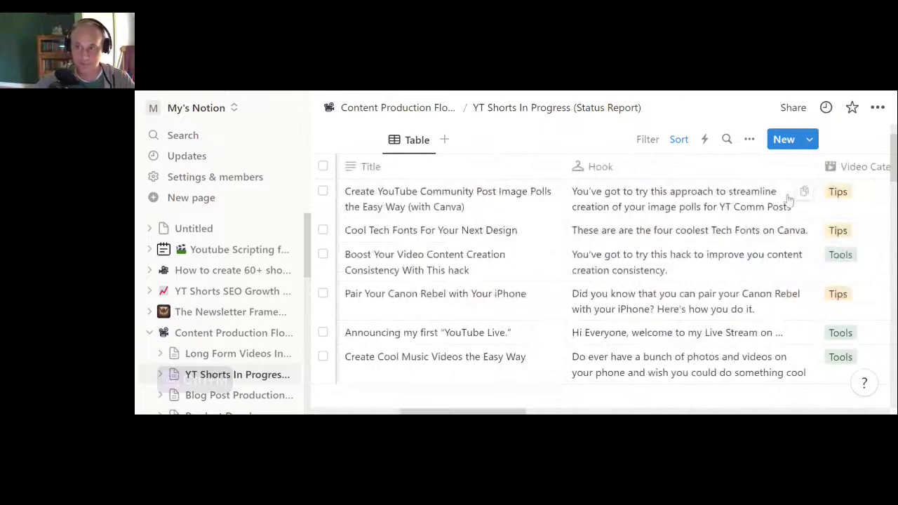
pyautogui.hscroll(5, 788, 199)
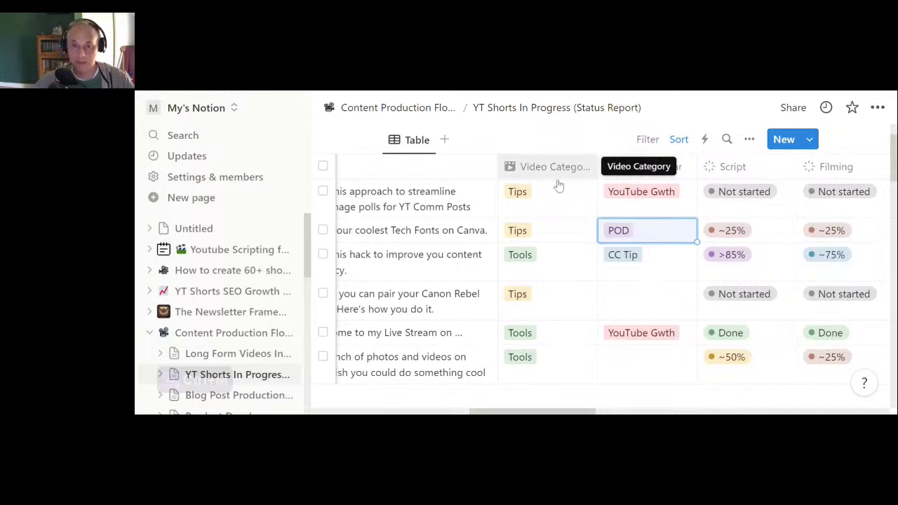
pyautogui.scroll(-5, 557, 210)
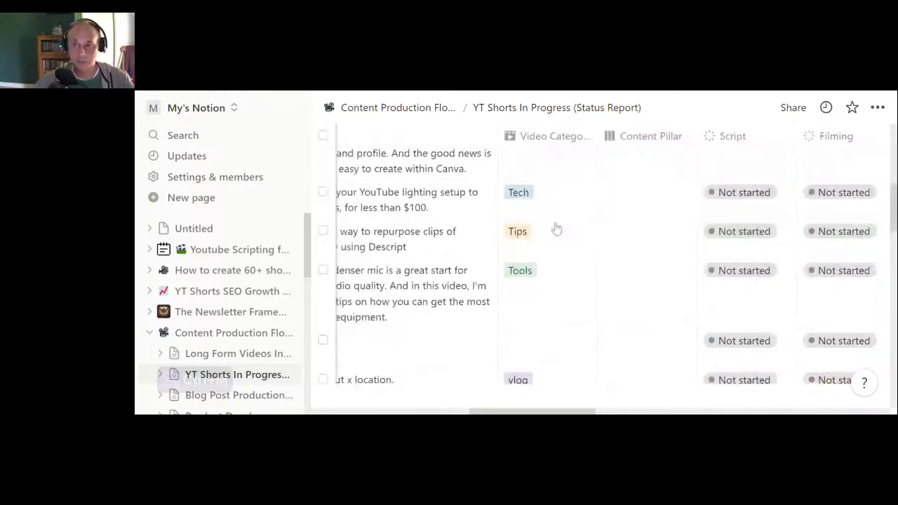
pyautogui.scroll(8, 631, 238)
pyautogui.hscroll(1, 763, 243)
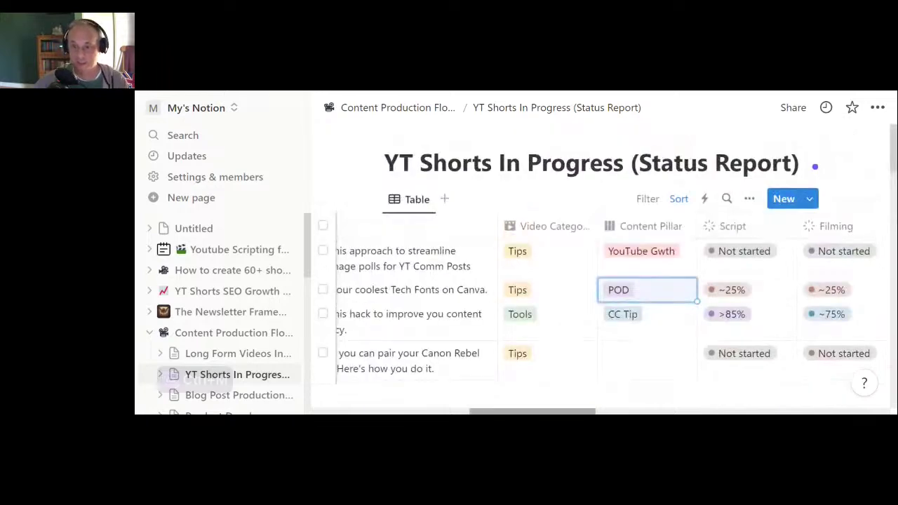
# Set the Script status of the YouTube Community Post Image Polls entry to ~50%.
pyautogui.hscroll(5, 614, 316)
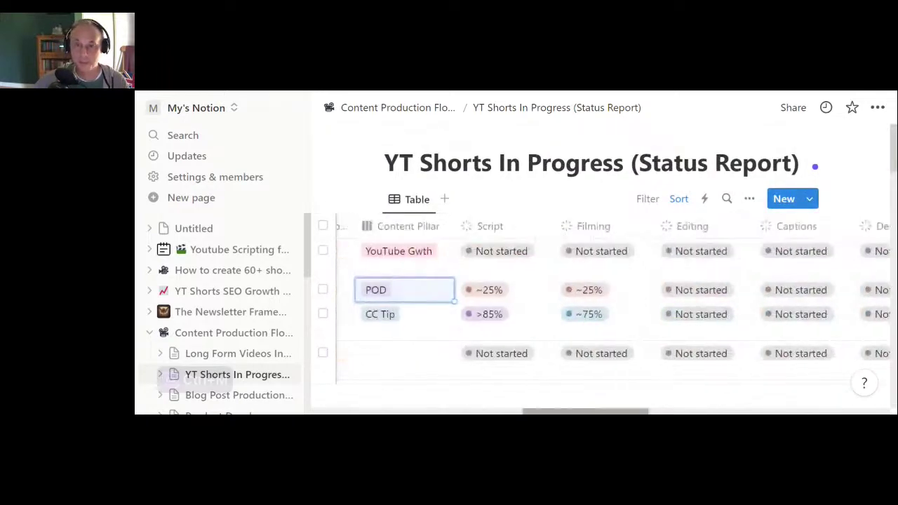
pyautogui.hscroll(1, 614, 315)
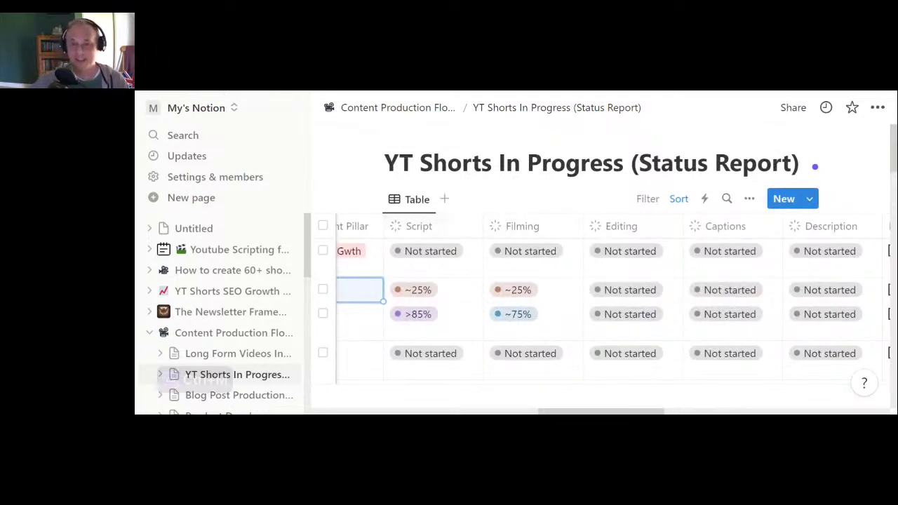
pyautogui.click(453, 257)
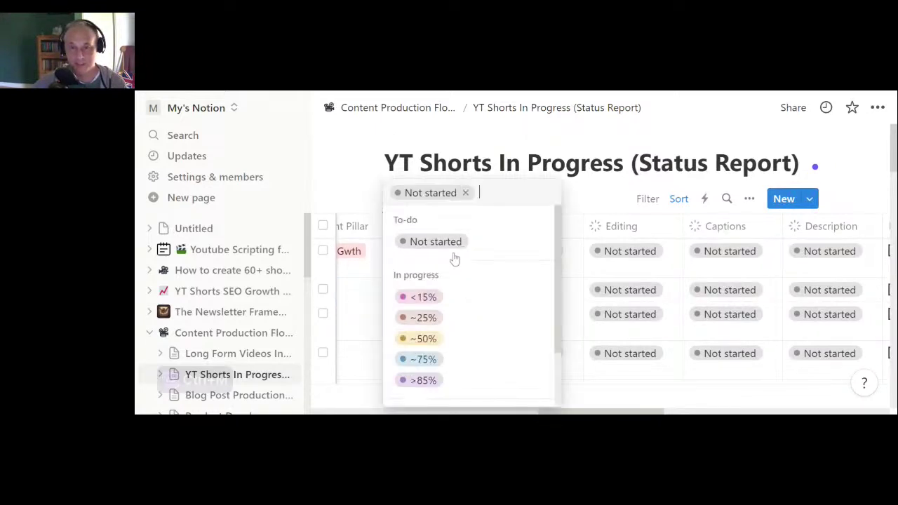
pyautogui.click(426, 340)
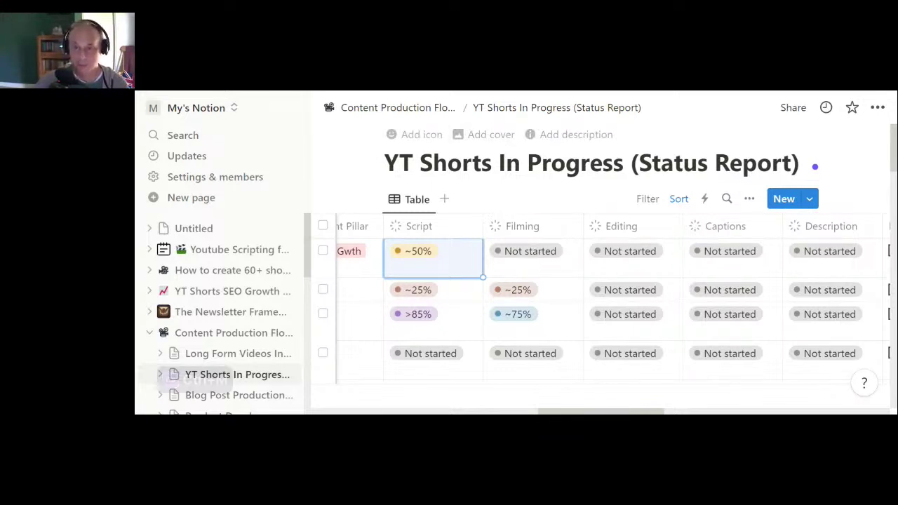
# Set the Filming status of the YouTube Community Post Image Polls entry to <15%.
pyautogui.click(516, 254)
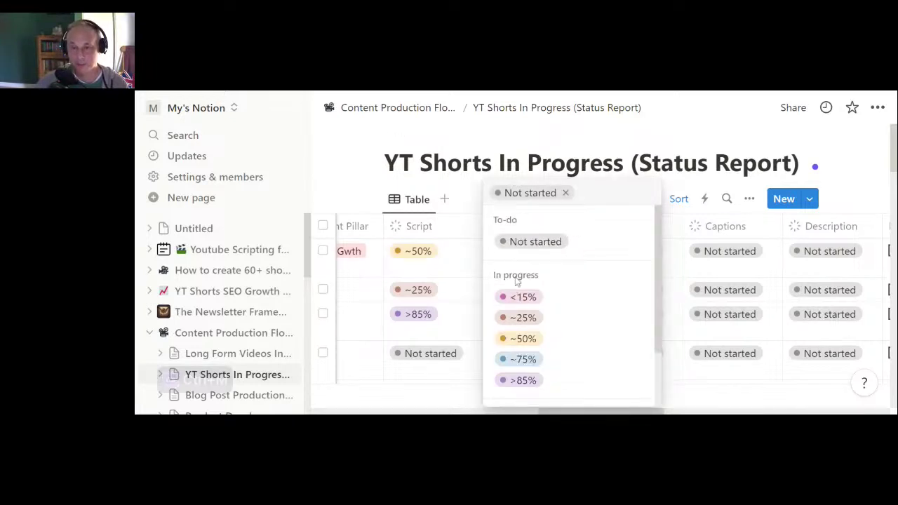
pyautogui.click(519, 297)
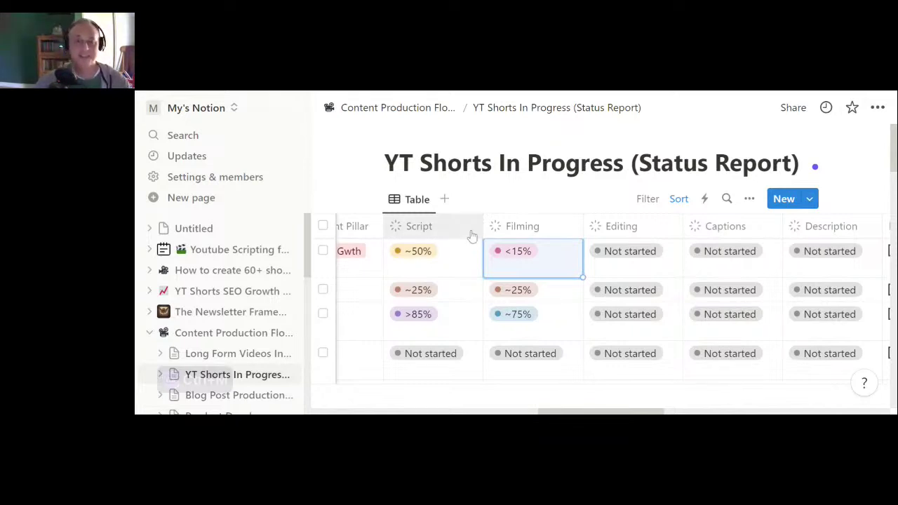
pyautogui.click(437, 257)
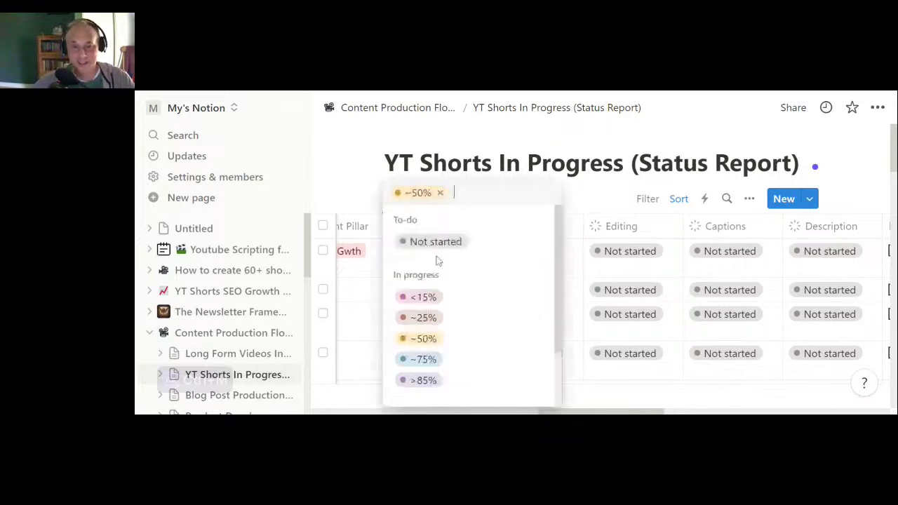
pyautogui.press('Escape')
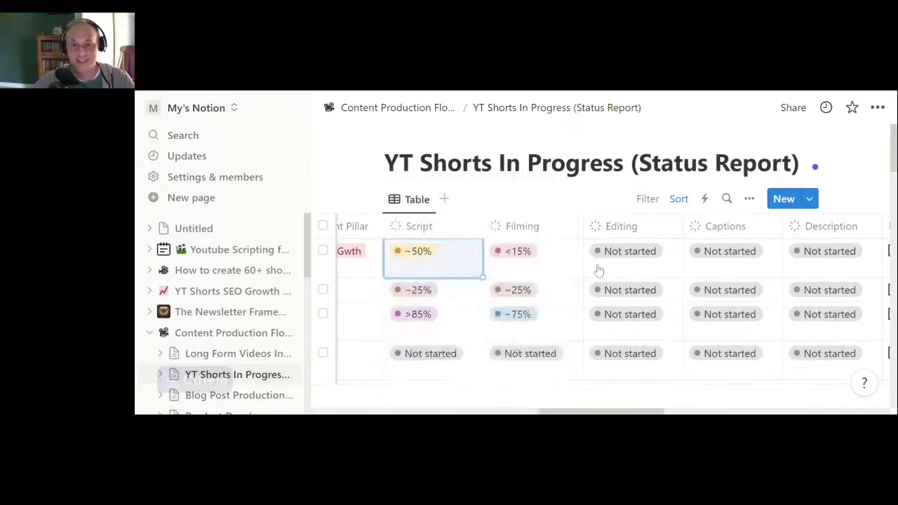
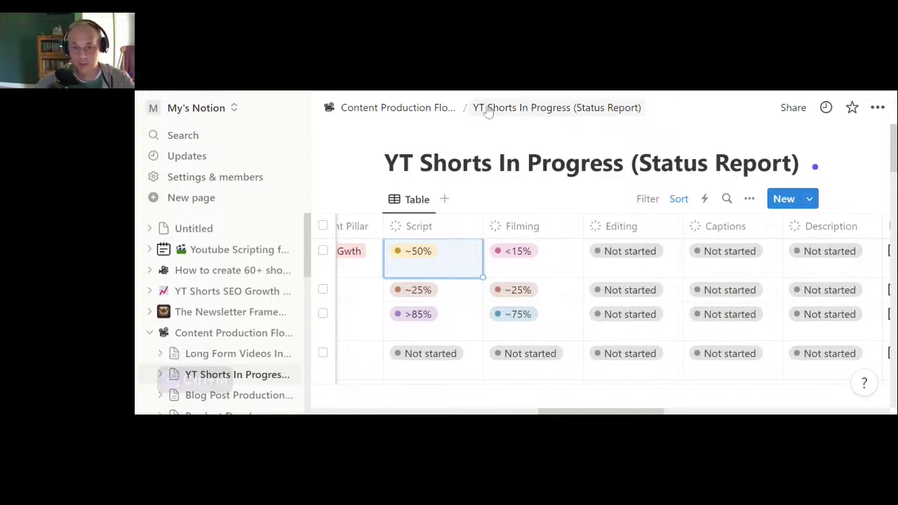
# Mark the Script status of the YouTube Community Post Image Polls entry as Done.
pyautogui.click(449, 258)
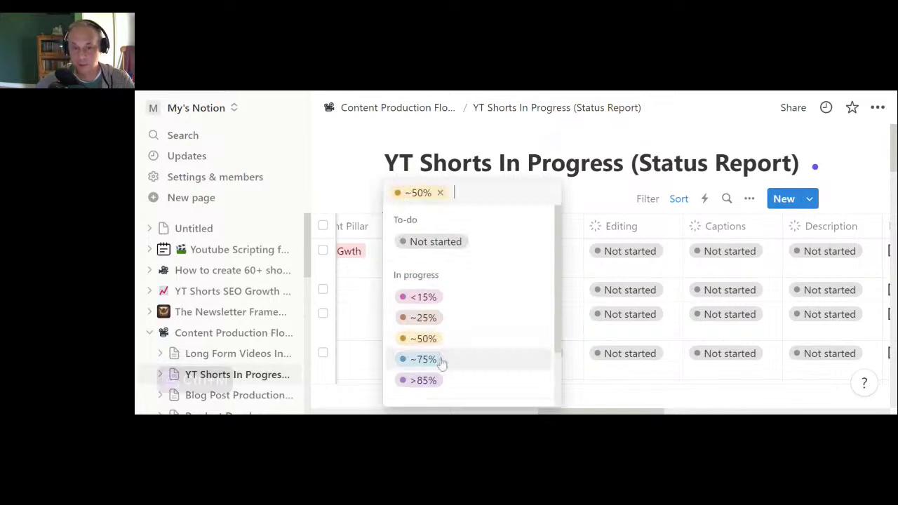
pyautogui.click(453, 318)
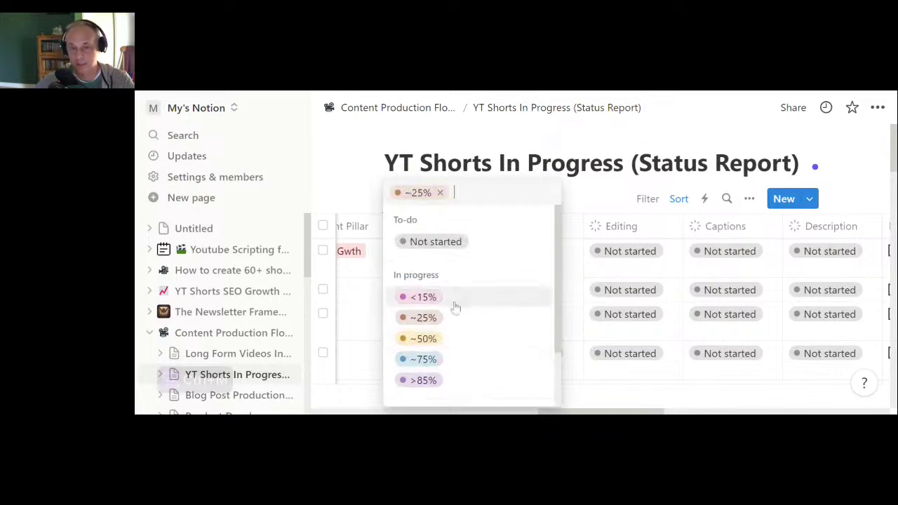
pyautogui.click(423, 379)
pyautogui.click(480, 266)
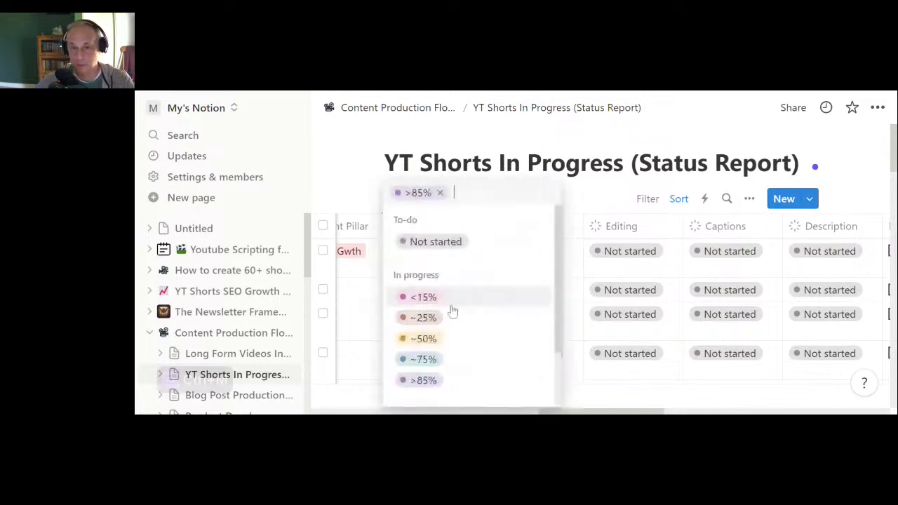
pyautogui.scroll(-2, 442, 364)
pyautogui.click(444, 365)
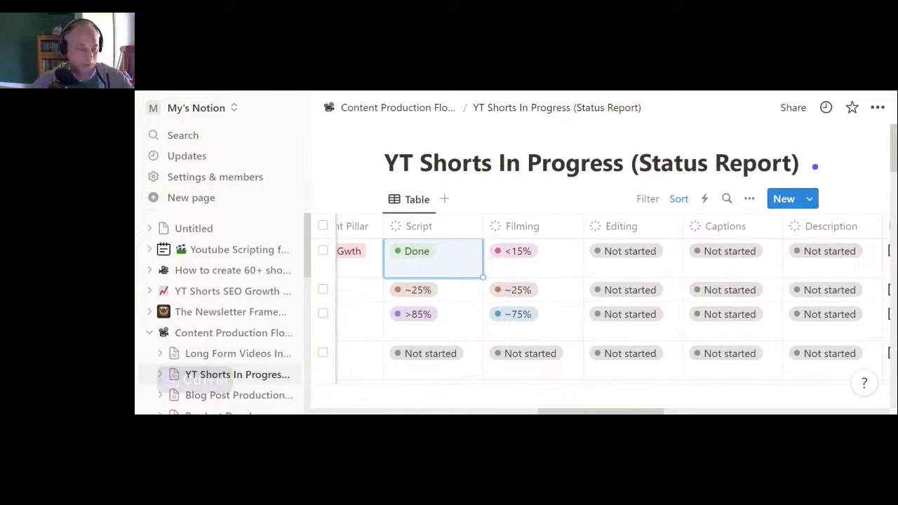
# Set the same entry's Filming status to ~25% and its Editing status to <15%.
pyautogui.click(519, 253)
pyautogui.click(527, 320)
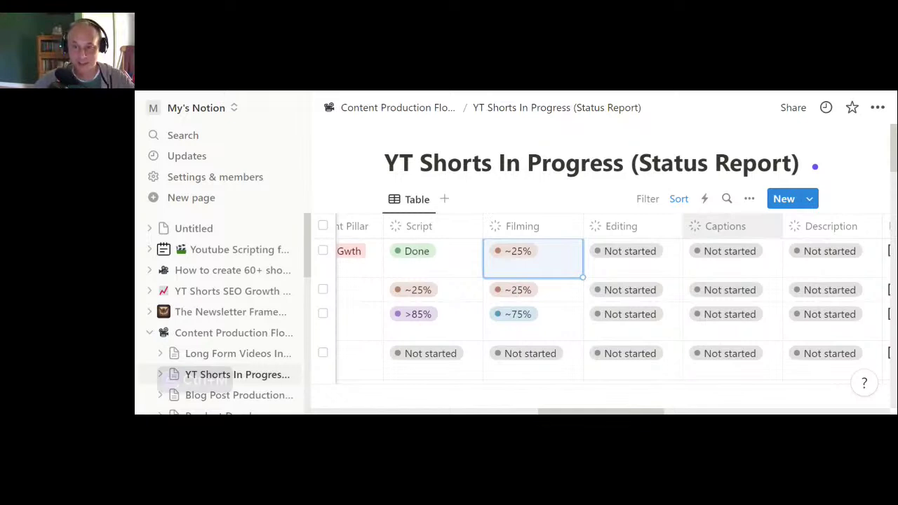
pyautogui.click(669, 265)
pyautogui.write('<15%')
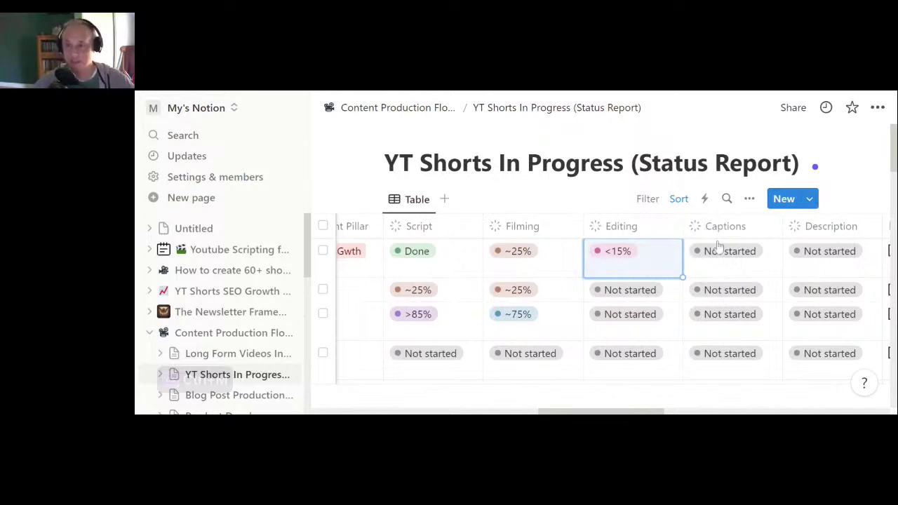
pyautogui.press('Escape')
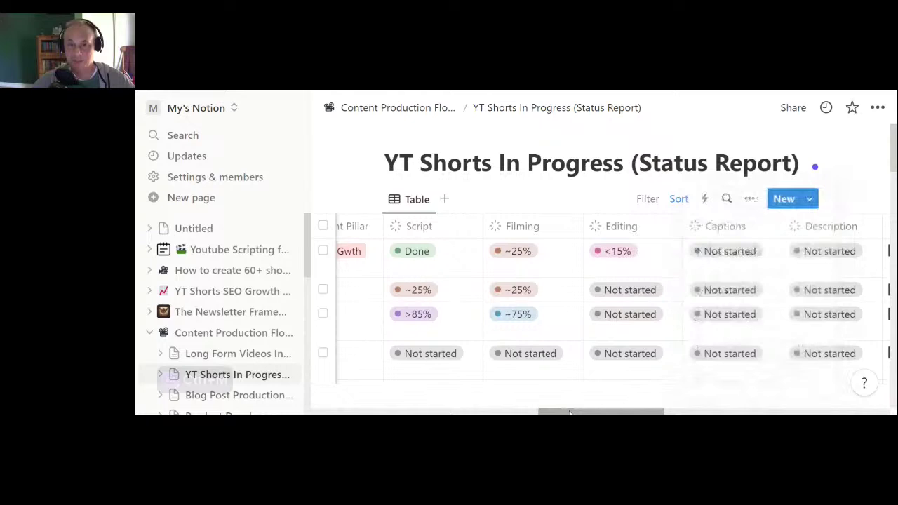
# Mark the Captions status of the YouTube Community Post Image Polls entry as Done.
pyautogui.moveTo(570, 414); pyautogui.dragTo(642, 414)
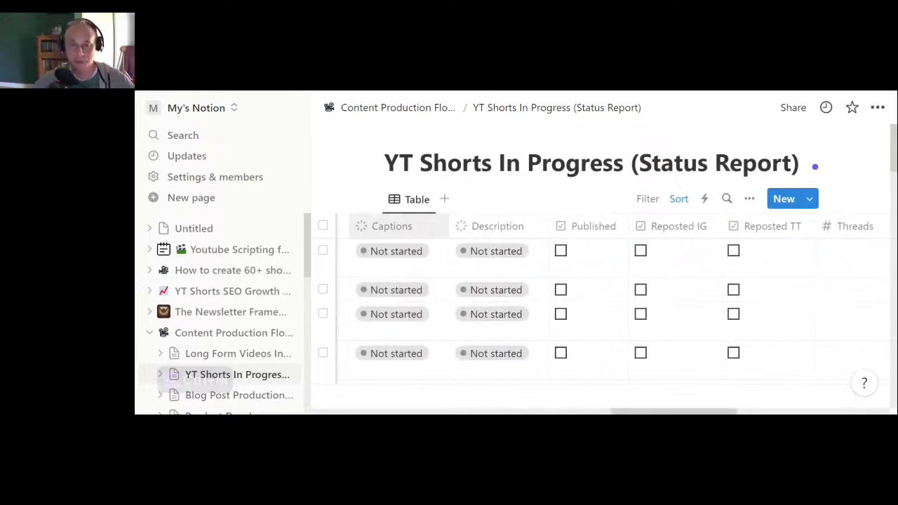
pyautogui.click(410, 253)
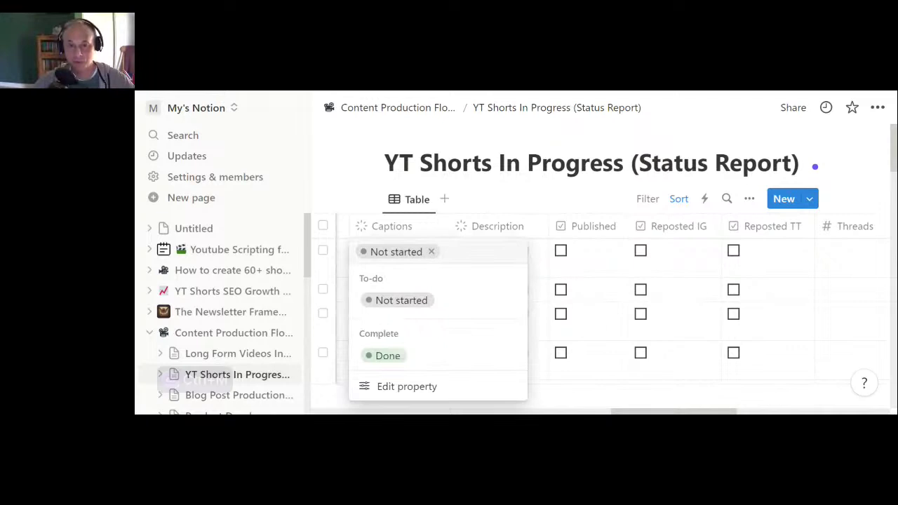
pyautogui.click(411, 354)
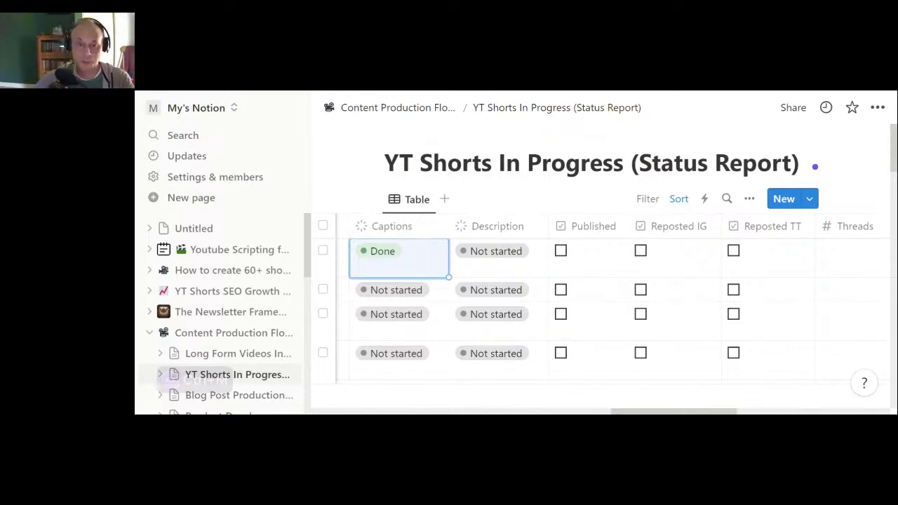
pyautogui.click(423, 254)
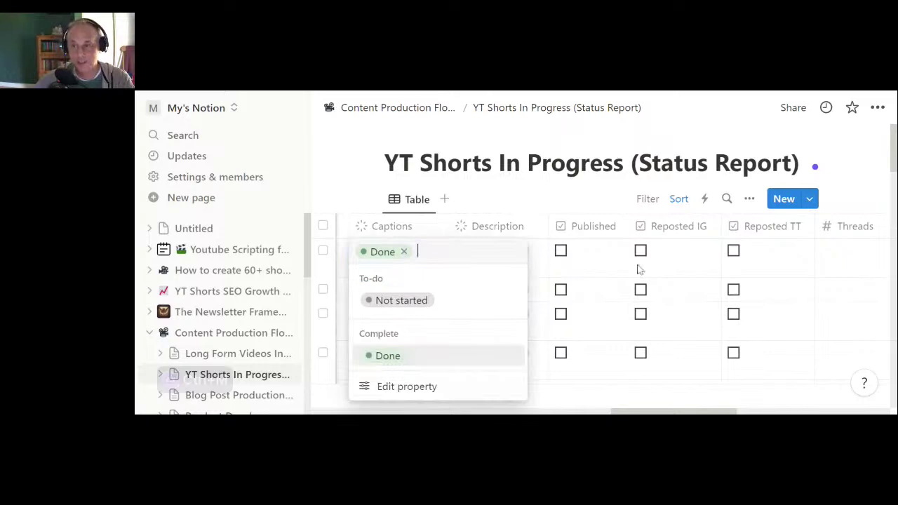
pyautogui.click(638, 270)
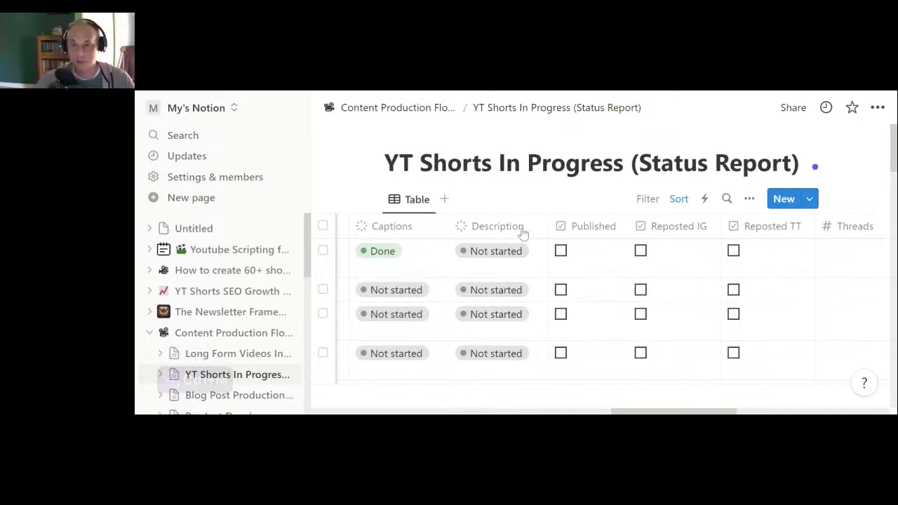
# Examine the Published, Reposted IG and Reposted TT checkboxes of the finished entries at the end of the YT Shorts table.
pyautogui.hscroll(1, 620, 300)
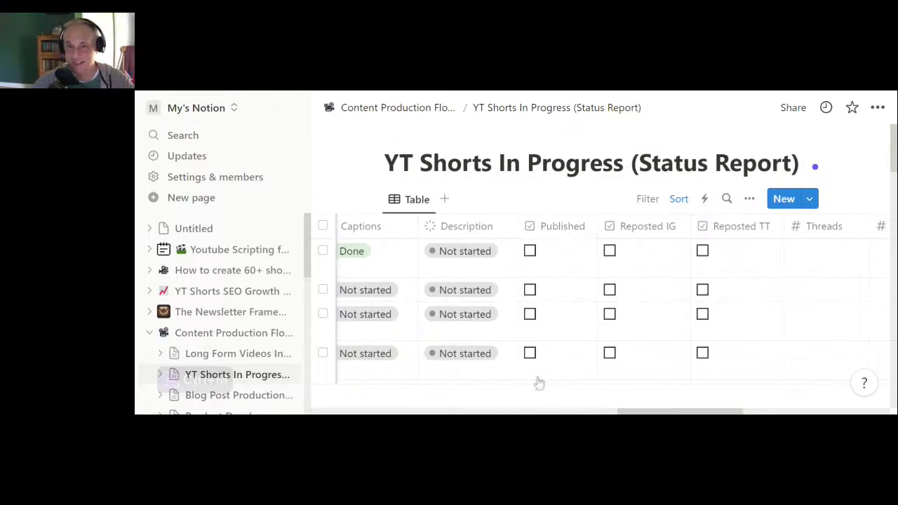
pyautogui.hscroll(5, 539, 382)
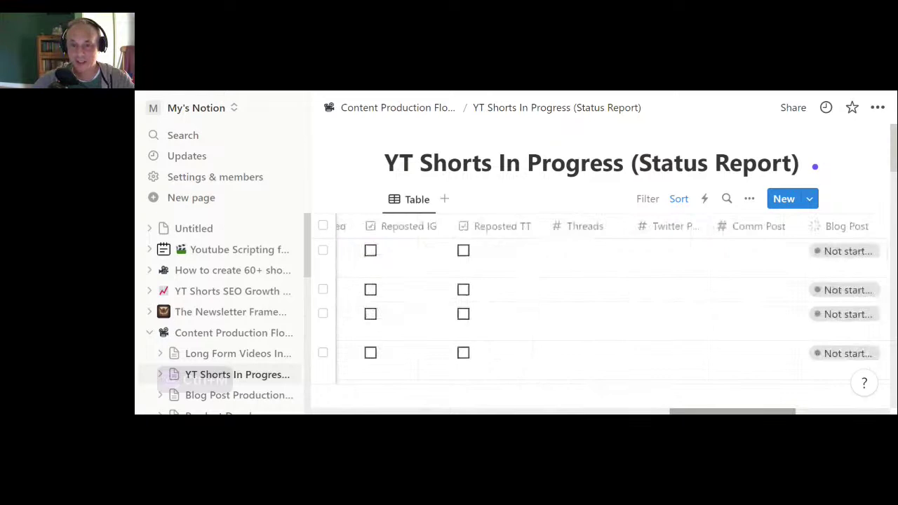
pyautogui.hscroll(-2, 603, 302)
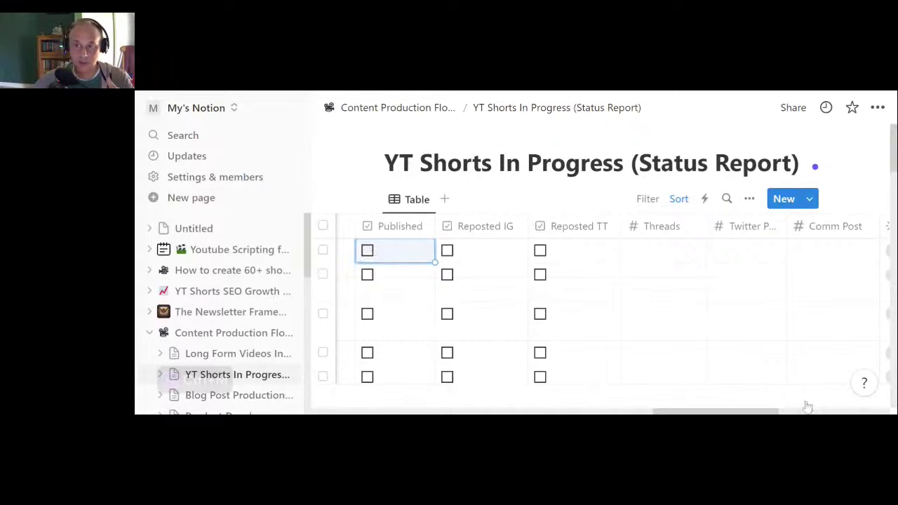
pyautogui.scroll(-5, 807, 406)
pyautogui.scroll(1, 712, 370)
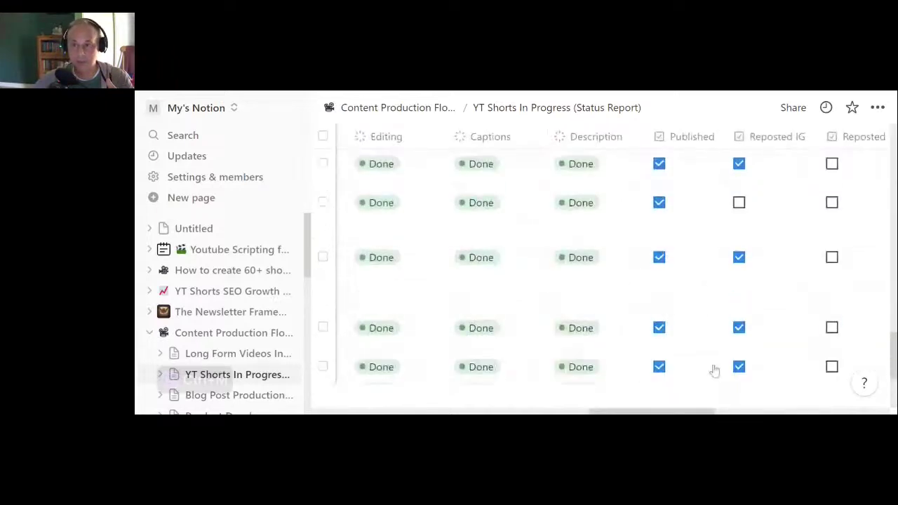
pyautogui.scroll(2, 714, 371)
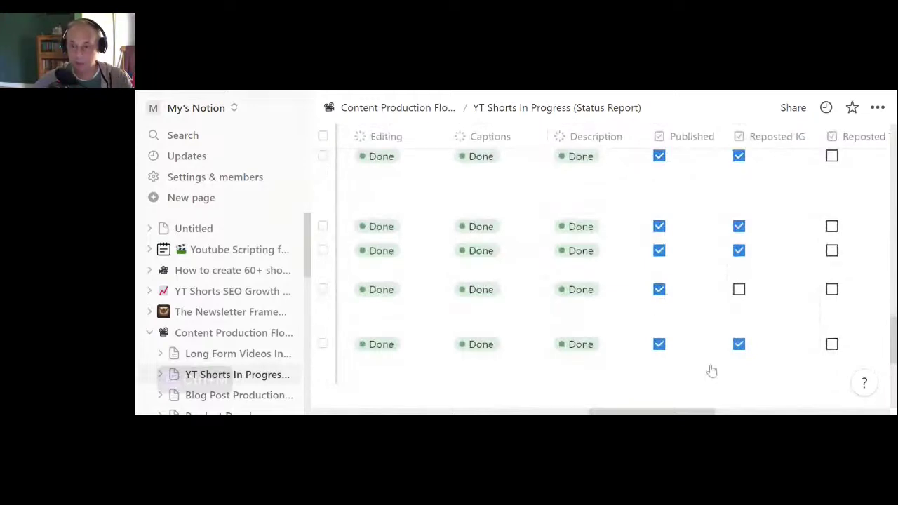
pyautogui.scroll(-2, 712, 370)
pyautogui.hscroll(2, 716, 371)
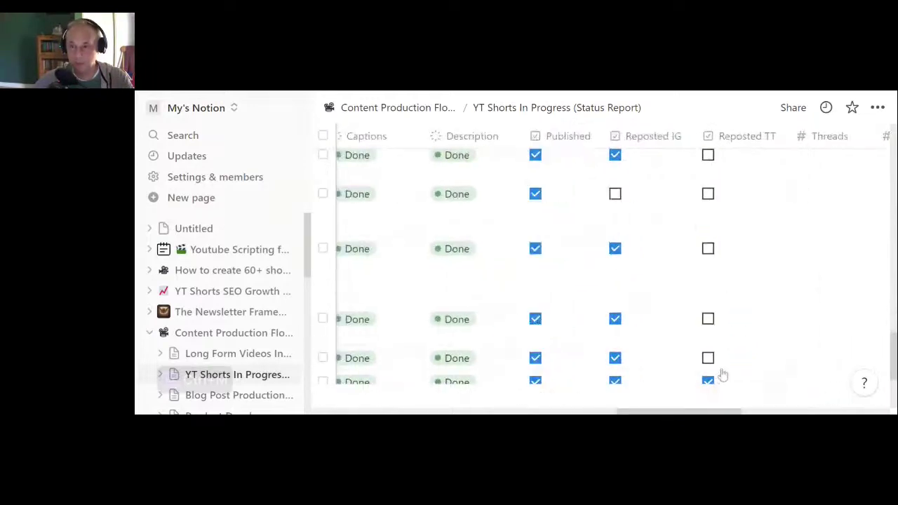
pyautogui.scroll(-3, 677, 292)
pyautogui.scroll(3, 678, 292)
pyautogui.scroll(-2, 616, 354)
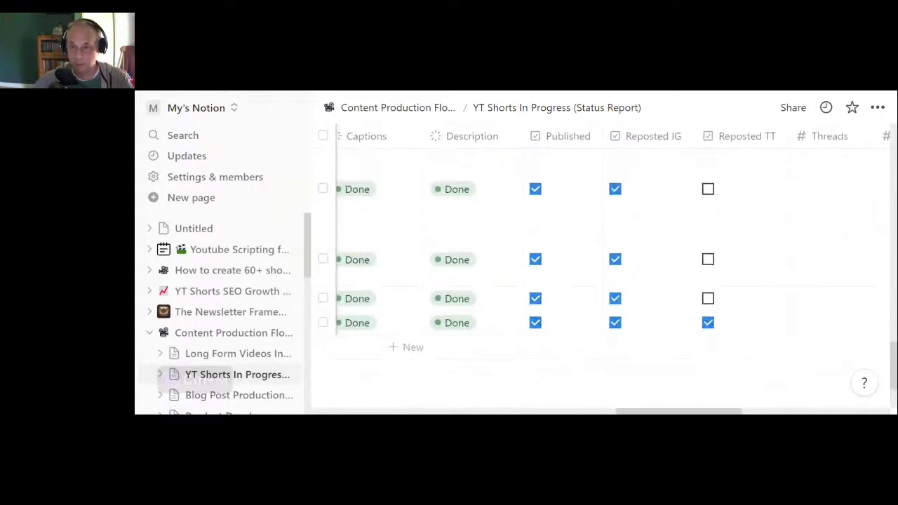
# Look through the repurposing columns of the YT Shorts table, from Threads, Twitter and Comm Post to Blog Post, IG Carousel, Pinterest and Notes.
pyautogui.hscroll(3, 613, 272)
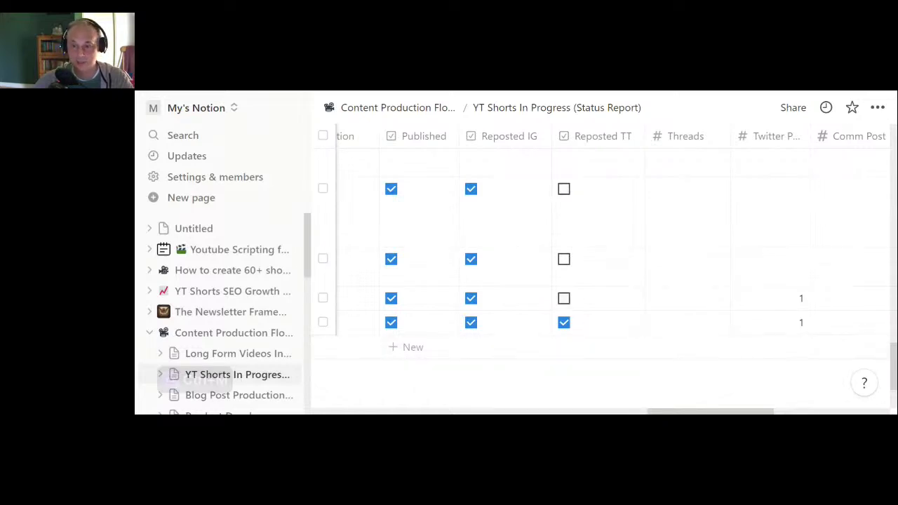
pyautogui.hscroll(1, 610, 274)
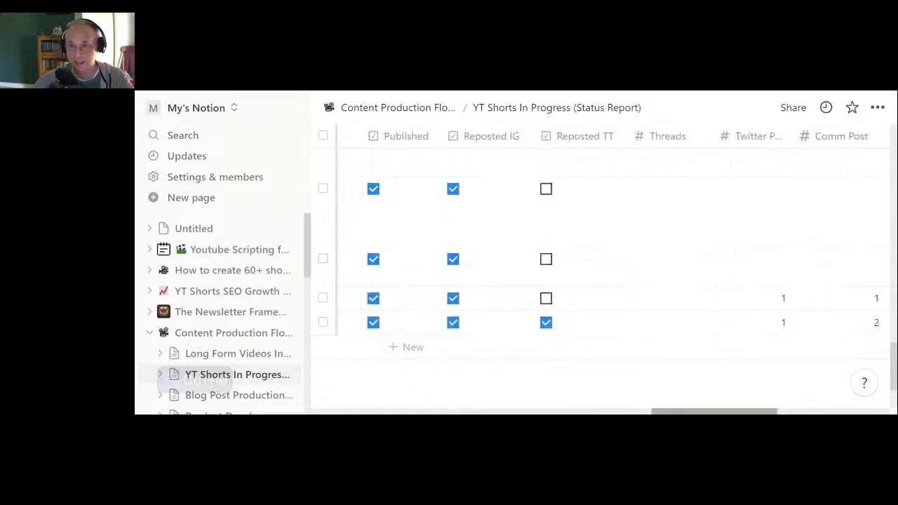
pyautogui.hscroll(5, 537, 157)
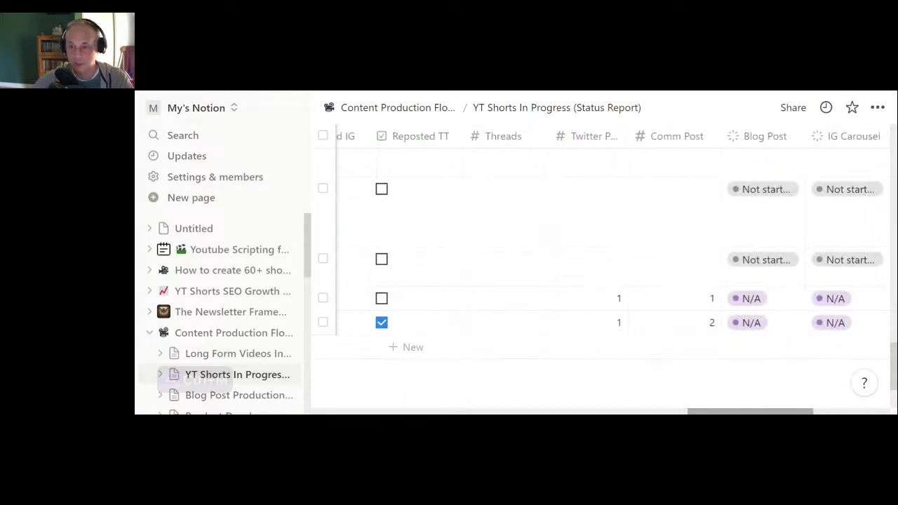
pyautogui.hscroll(6, 610, 231)
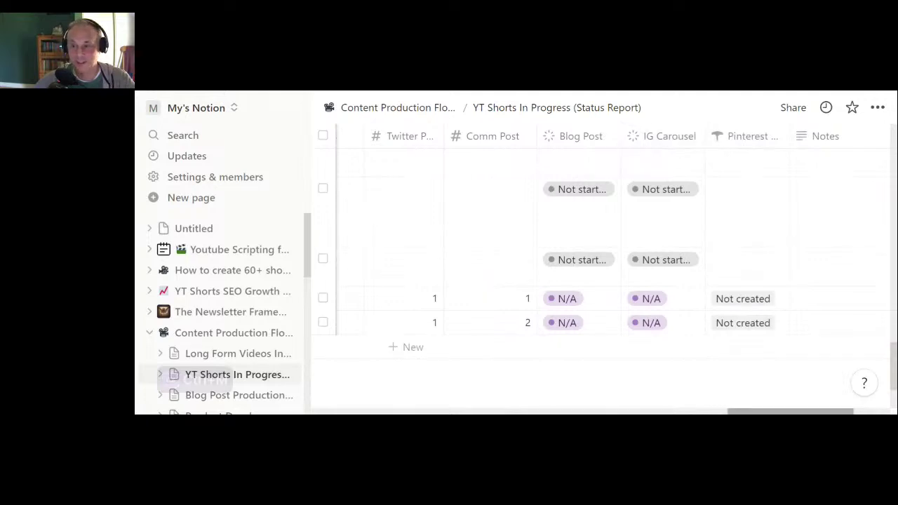
pyautogui.hscroll(-5, 550, 186)
pyautogui.hscroll(-6, 550, 186)
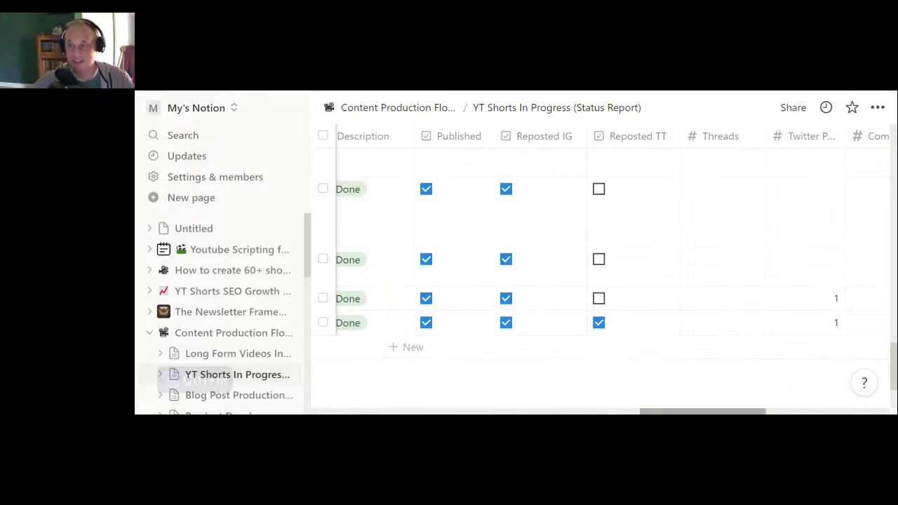
pyautogui.hscroll(3, 355, 294)
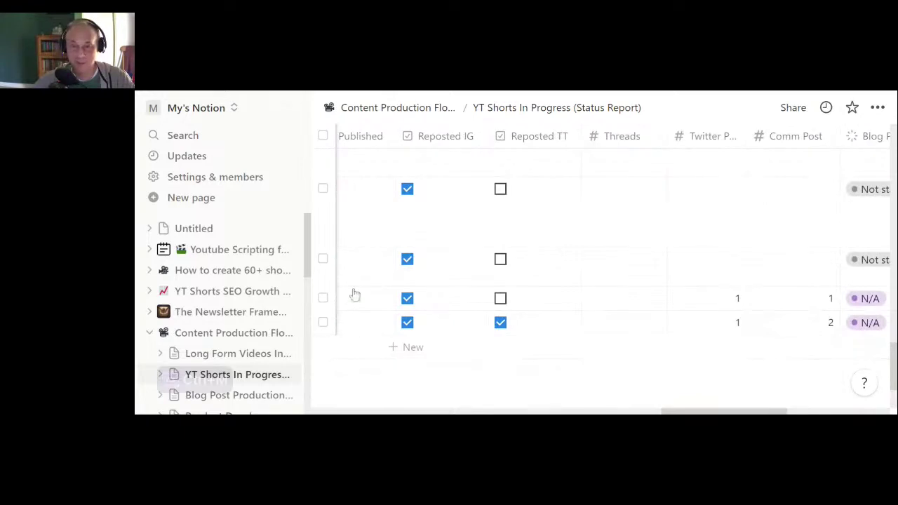
pyautogui.hscroll(3, 355, 295)
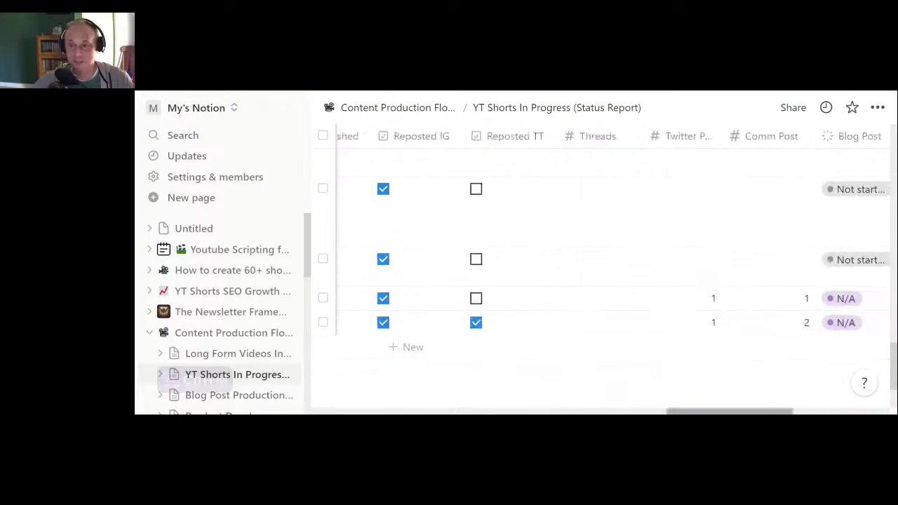
pyautogui.hscroll(1, 722, 330)
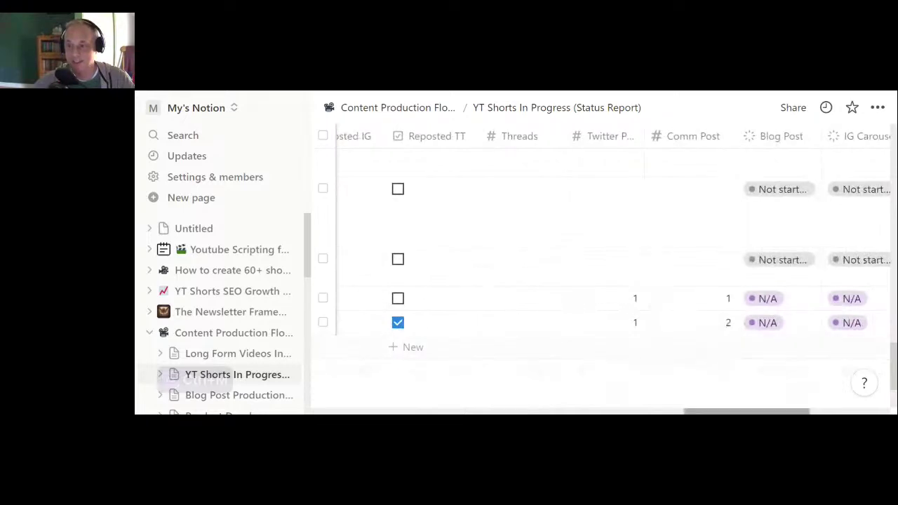
pyautogui.scroll(-3, 727, 412)
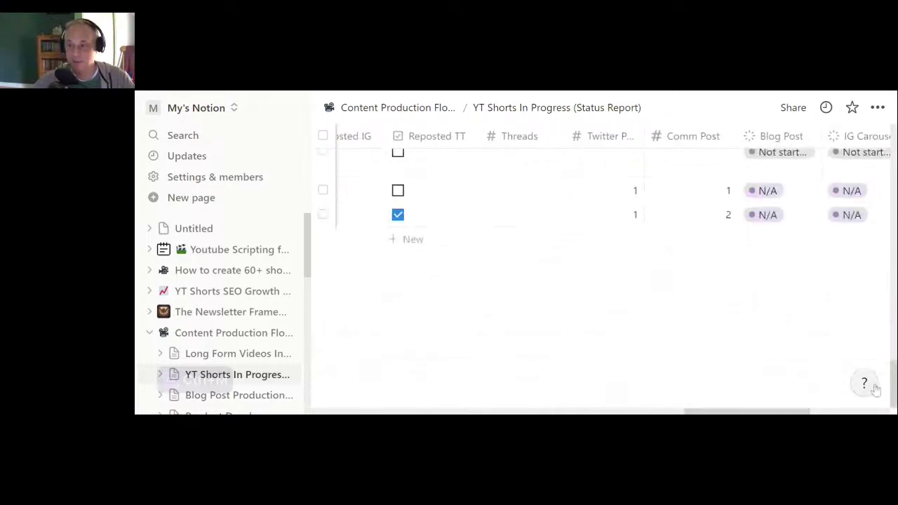
pyautogui.scroll(5, 603, 281)
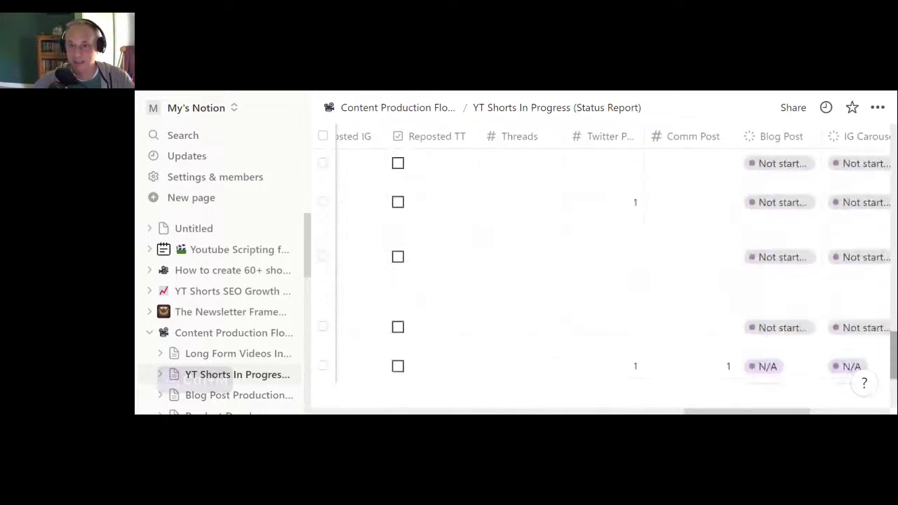
pyautogui.scroll(2, 604, 281)
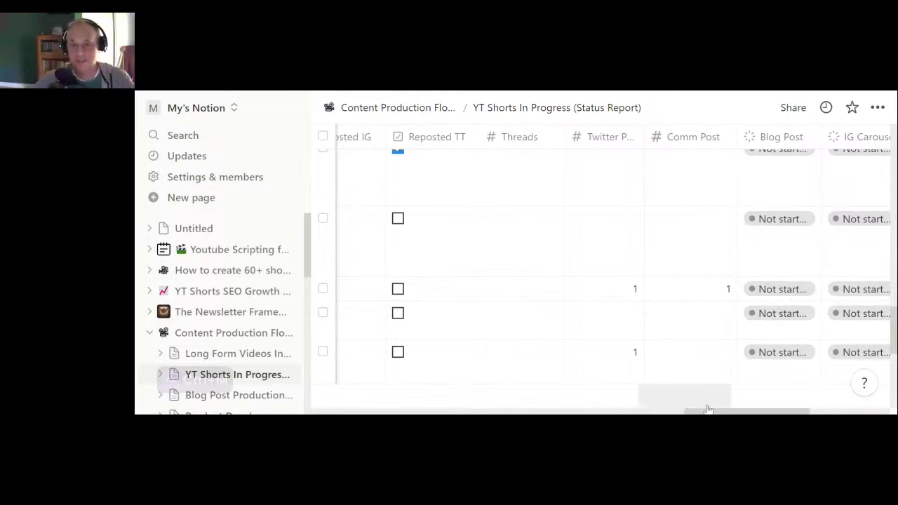
# Compare the Published and repost checkboxes of the finished shorts with their Threads, Twitter, Comm Post, Blog Post and IG Carousel columns.
pyautogui.moveTo(708, 410); pyautogui.dragTo(637, 332)
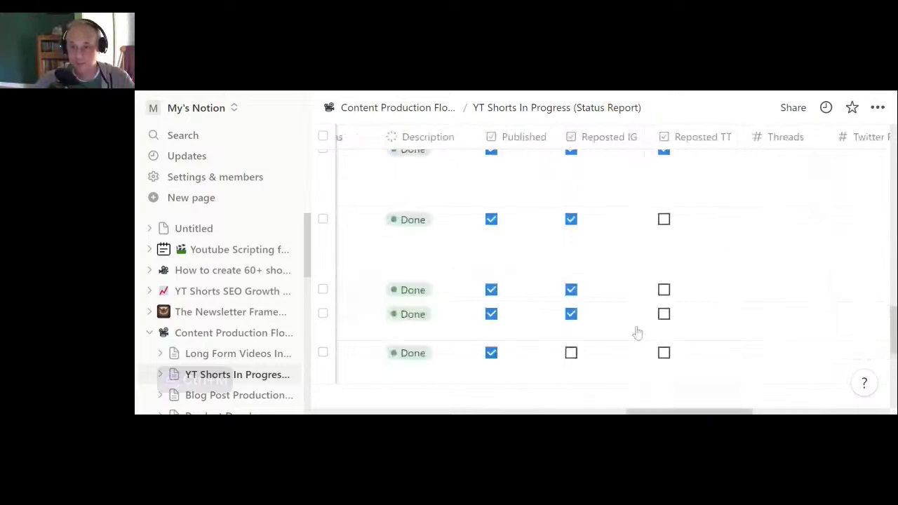
pyautogui.hscroll(2, 631, 295)
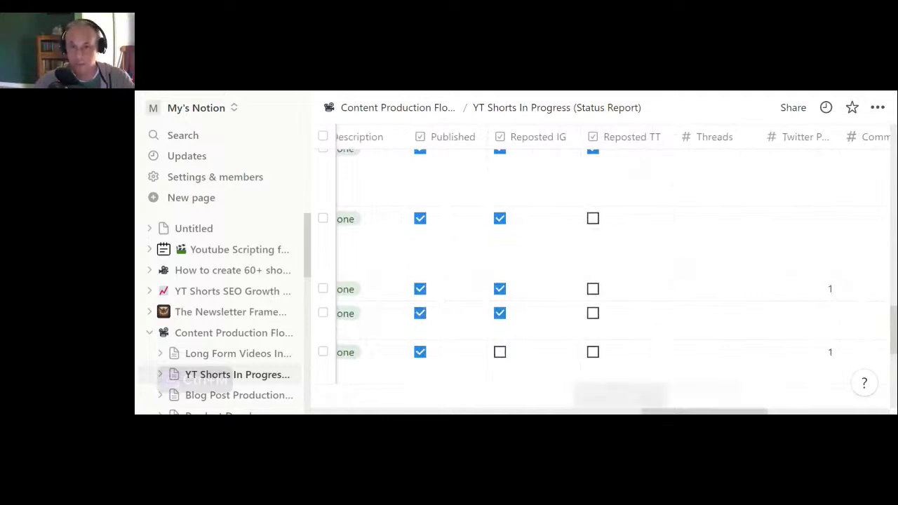
pyautogui.hscroll(2, 631, 295)
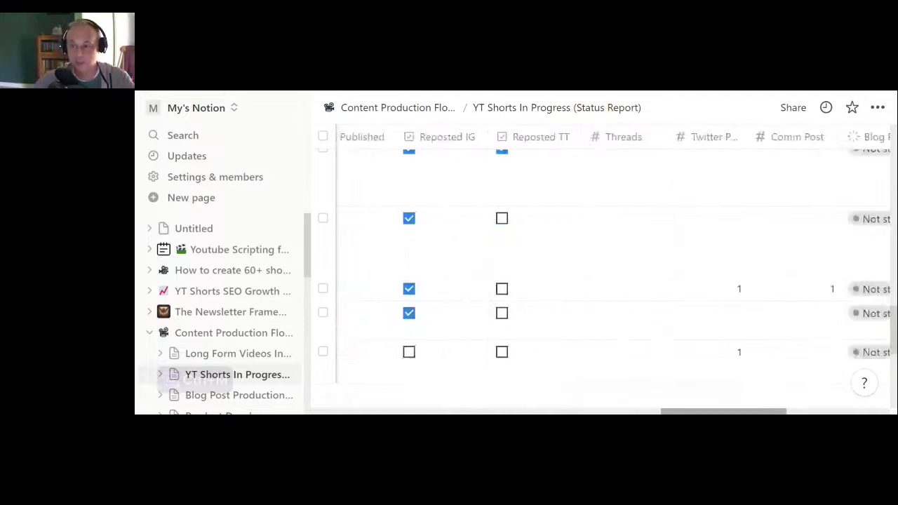
pyautogui.hscroll(1, 639, 181)
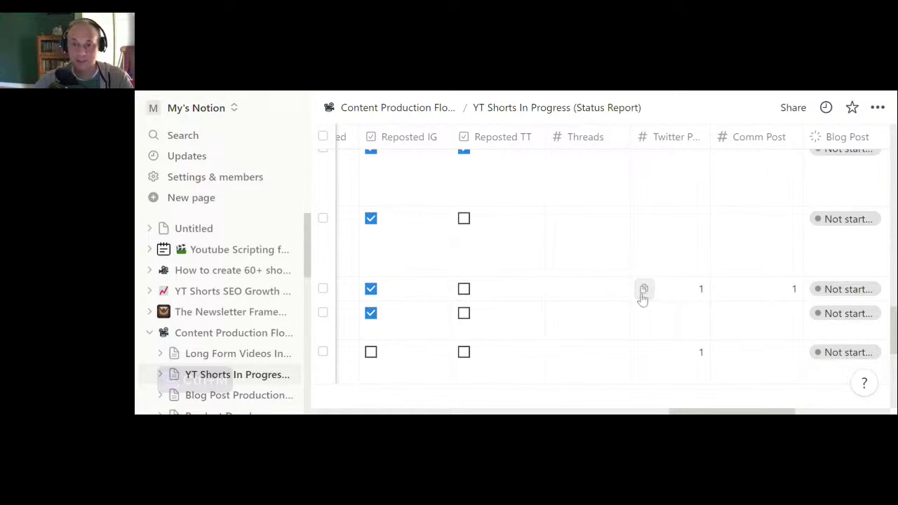
pyautogui.click(597, 313)
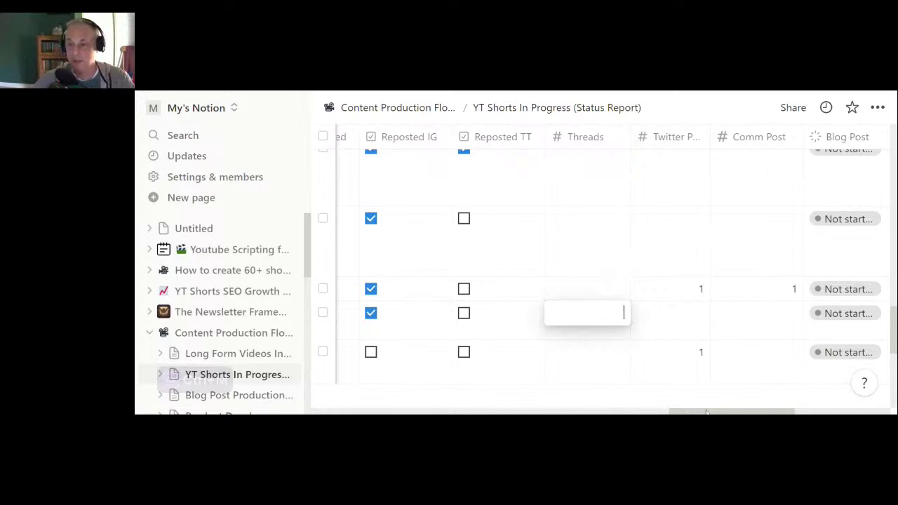
pyautogui.moveTo(695, 413); pyautogui.dragTo(697, 413)
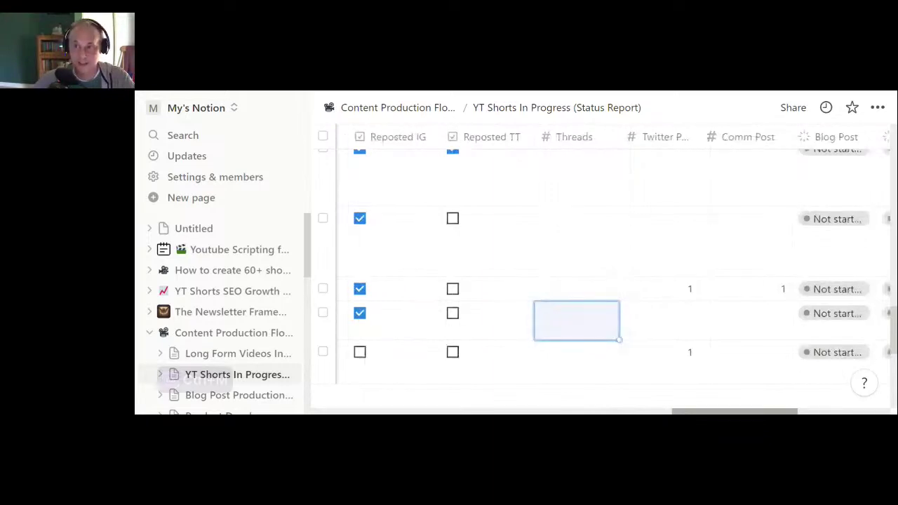
pyautogui.moveTo(697, 413); pyautogui.dragTo(740, 412)
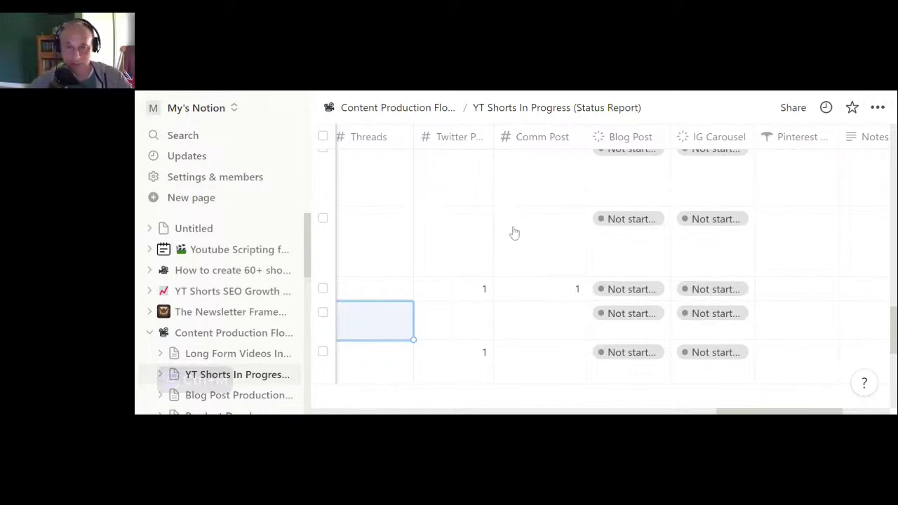
pyautogui.hscroll(-1, 527, 371)
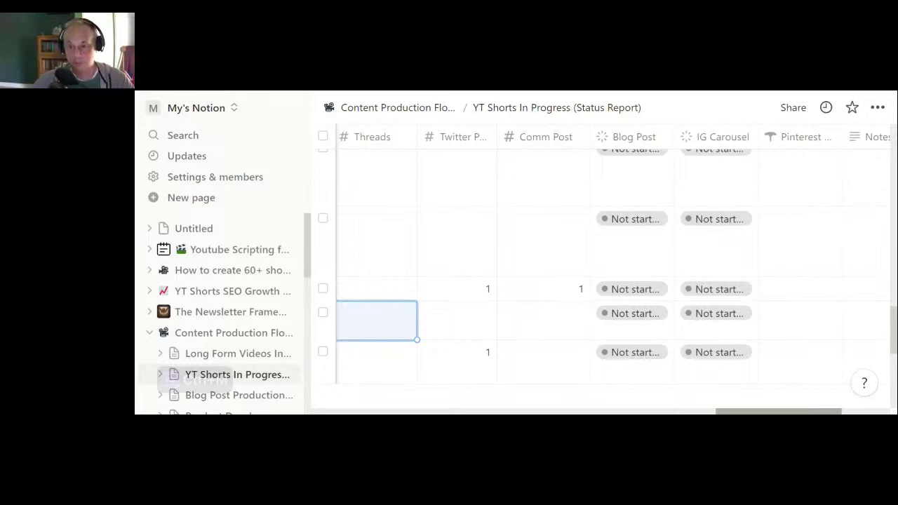
# Return to the first entries of the shorts table and review their Video Idea, Title, Content Pillar, Script, Filming and Editing columns.
pyautogui.hscroll(-5, 604, 260)
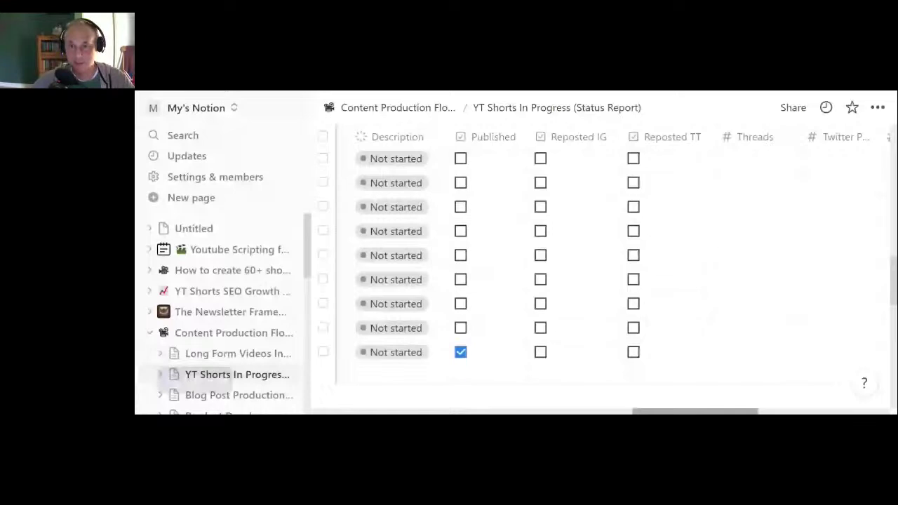
pyautogui.hscroll(-10, 604, 260)
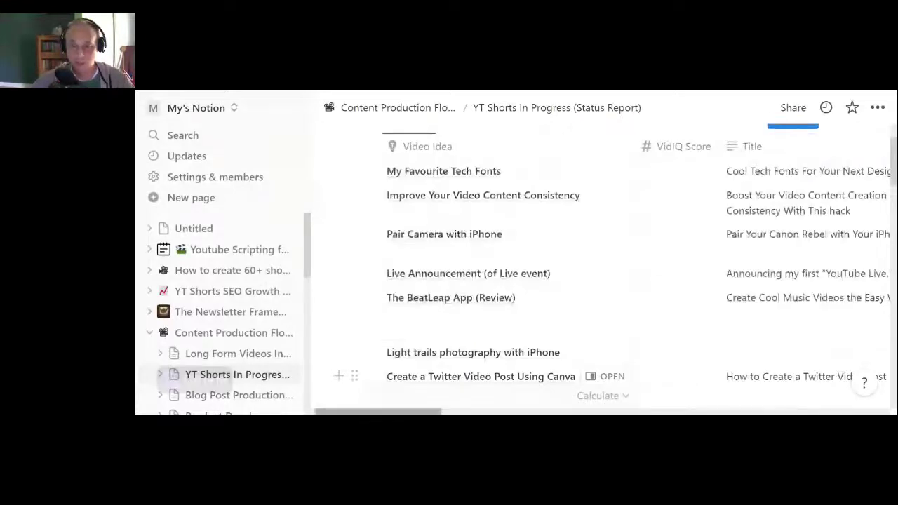
pyautogui.hscroll(1, 512, 337)
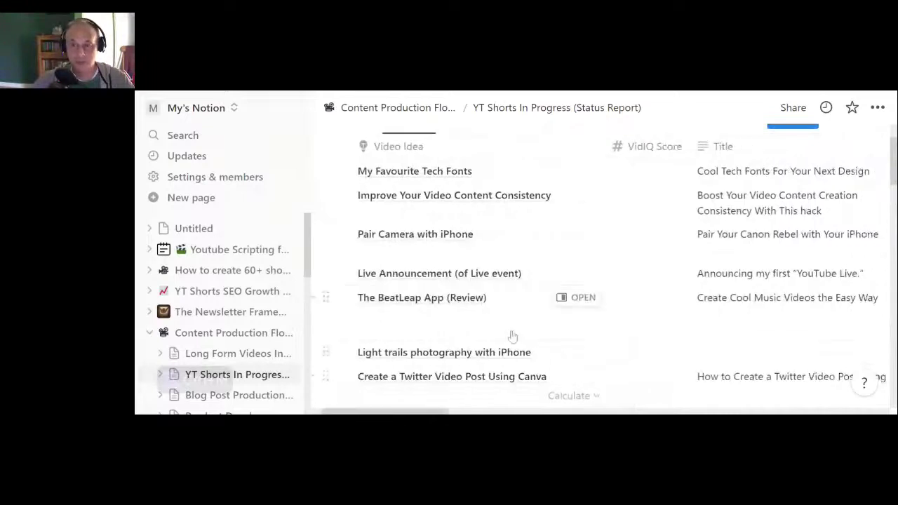
pyautogui.scroll(2, 512, 337)
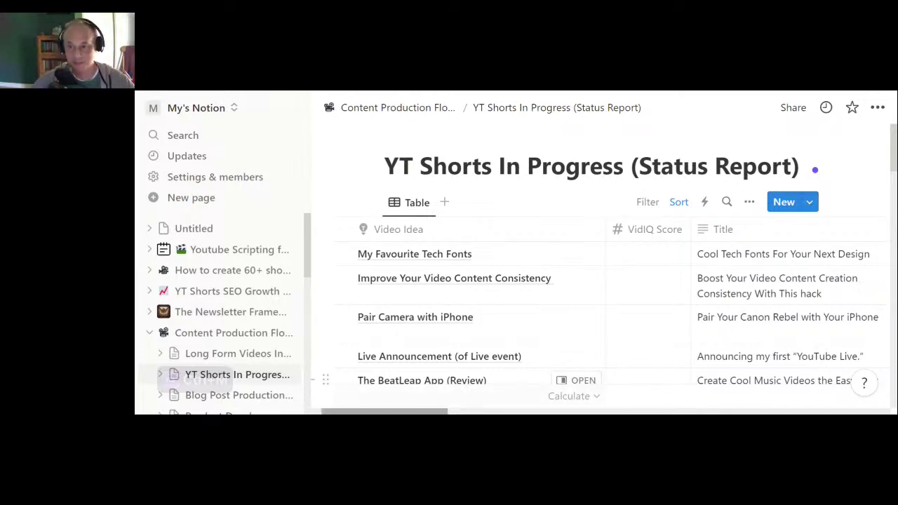
pyautogui.hscroll(10, 691, 253)
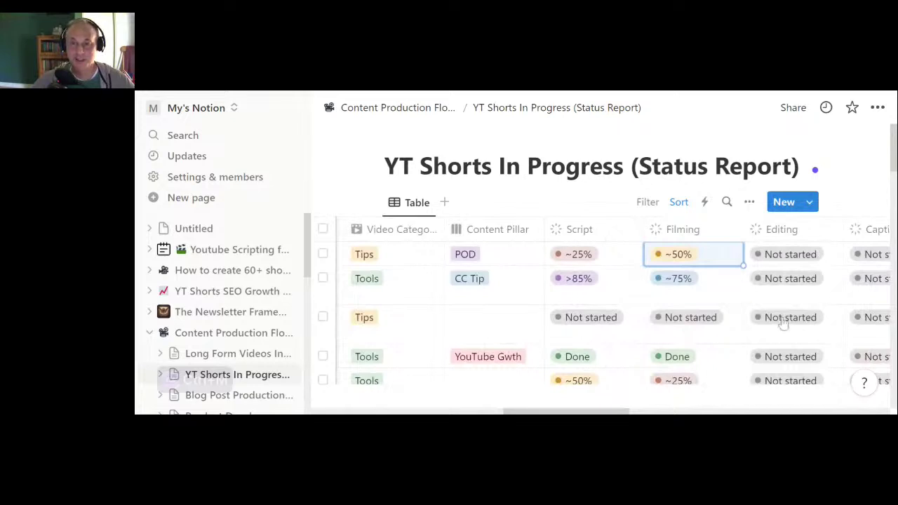
pyautogui.moveTo(594, 412); pyautogui.dragTo(590, 412)
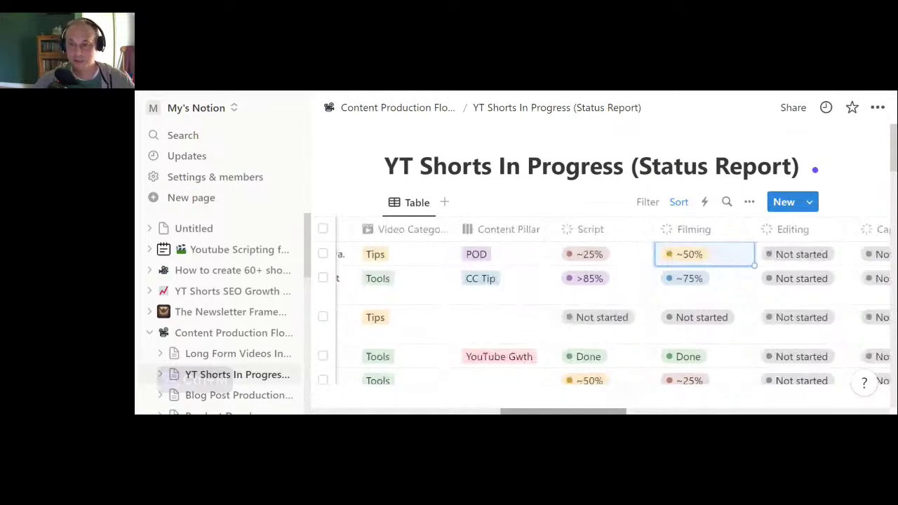
pyautogui.hscroll(-3, 777, 329)
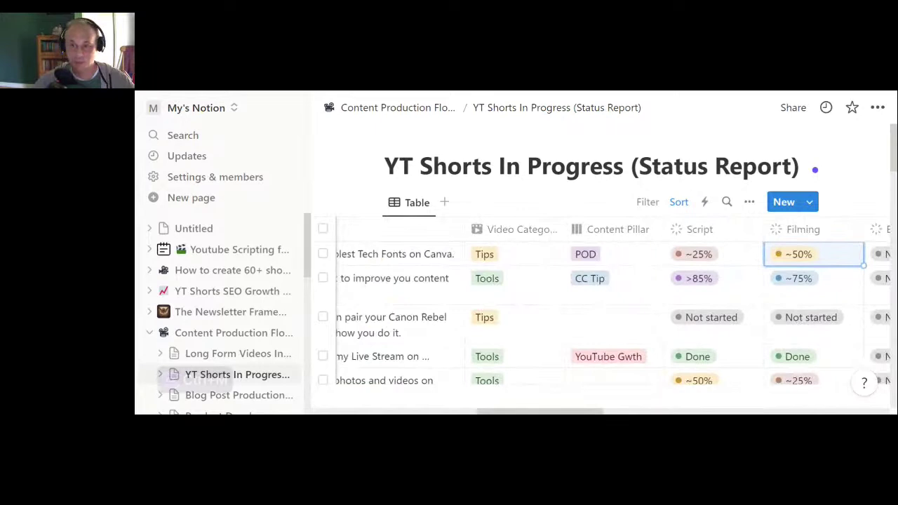